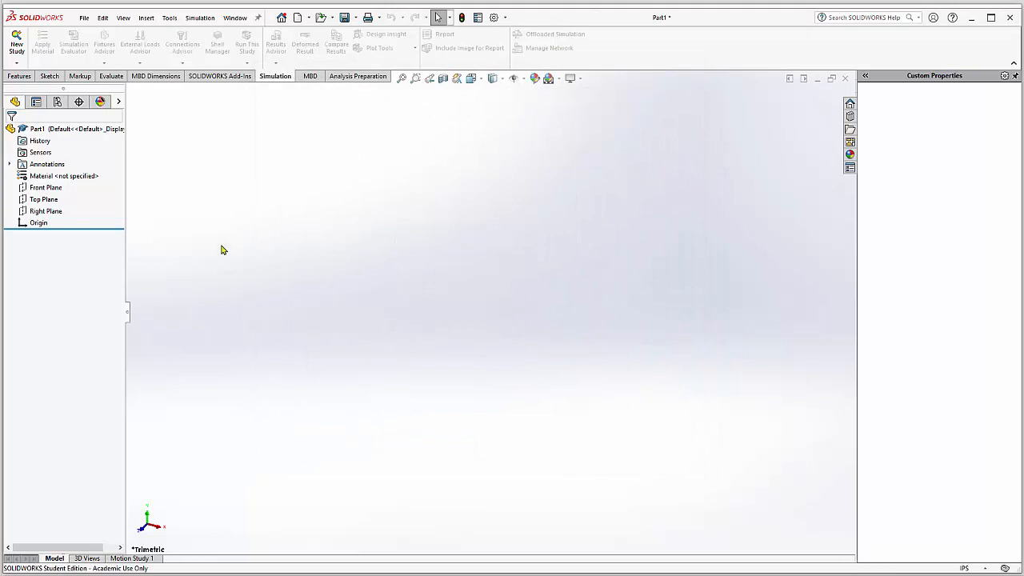
Step: Sketch a corner rectangle on the Front Plane from the origin, about 1.87 in wide and 2.91 in high
click(50, 189)
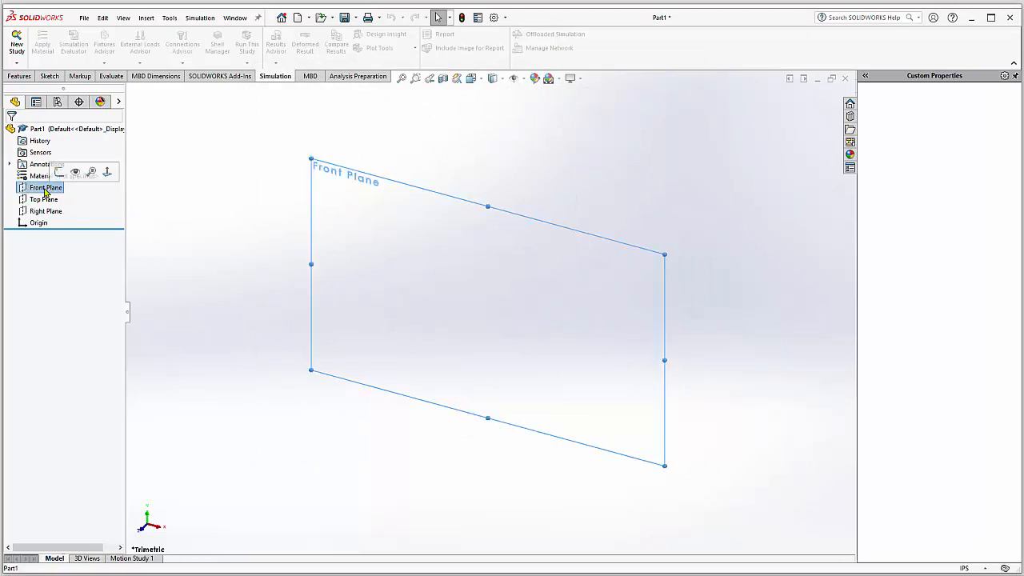
click(60, 173)
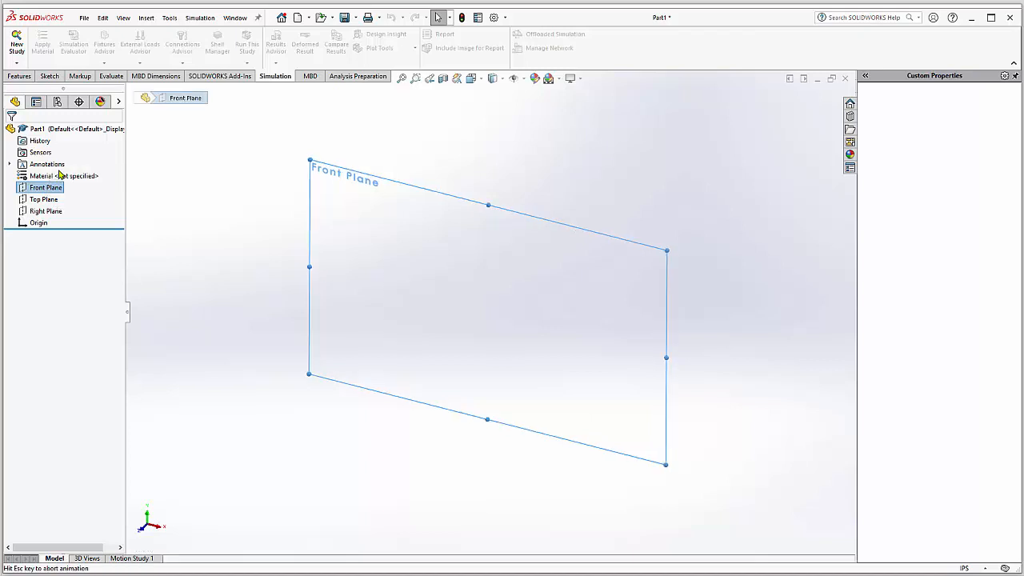
click(73, 48)
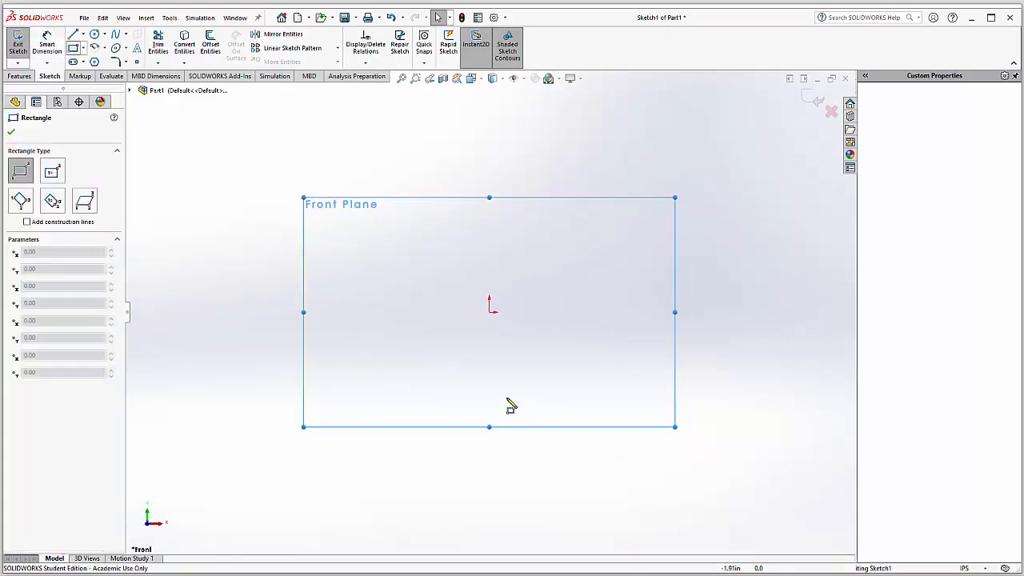
click(490, 312)
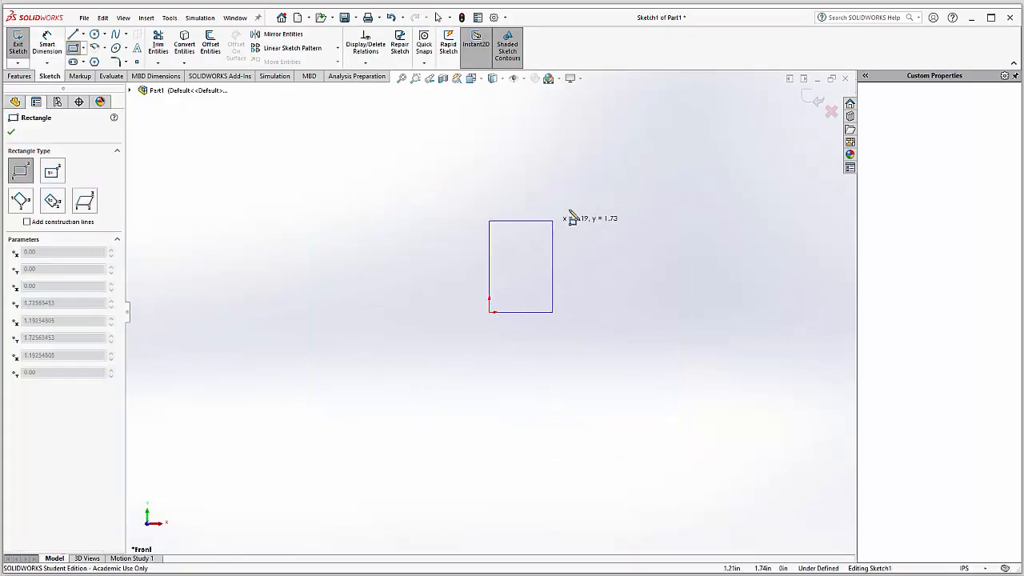
click(588, 157)
Step: Set the rectangle's corner coordinates so that it is 1 in wide and 2 in high
double_click(63, 470)
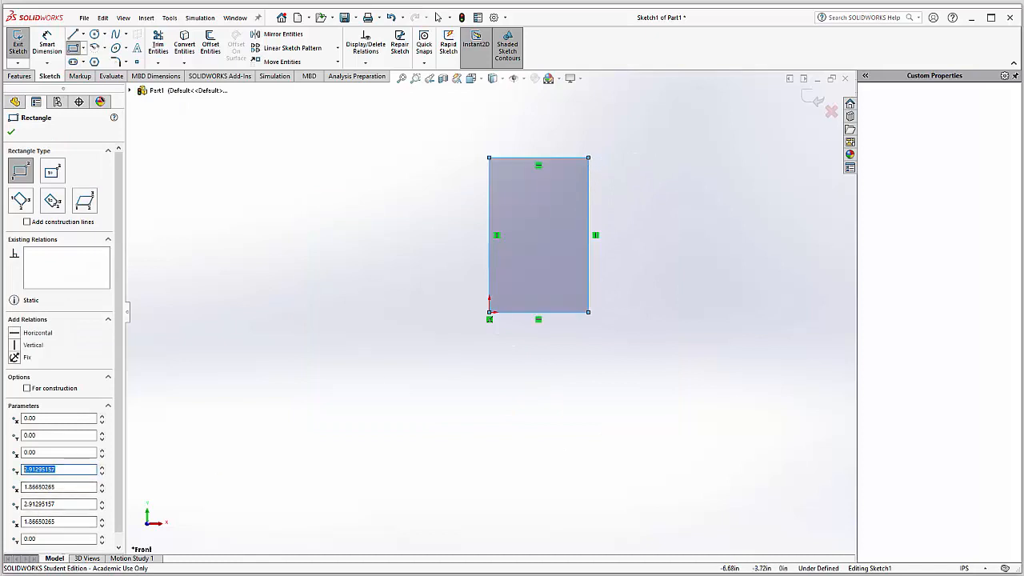
text(2)
double_click(64, 487)
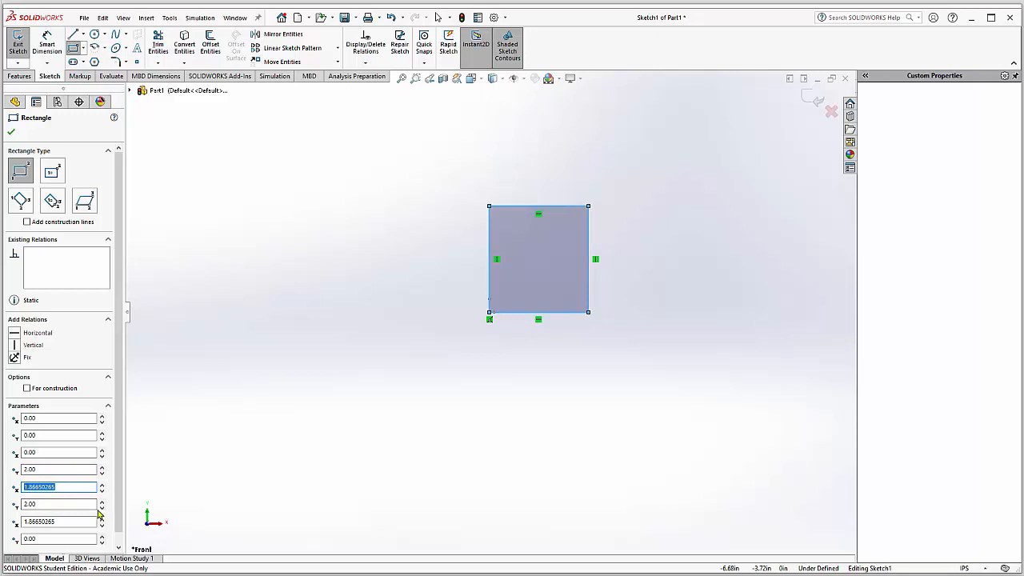
text(1)
key(Return)
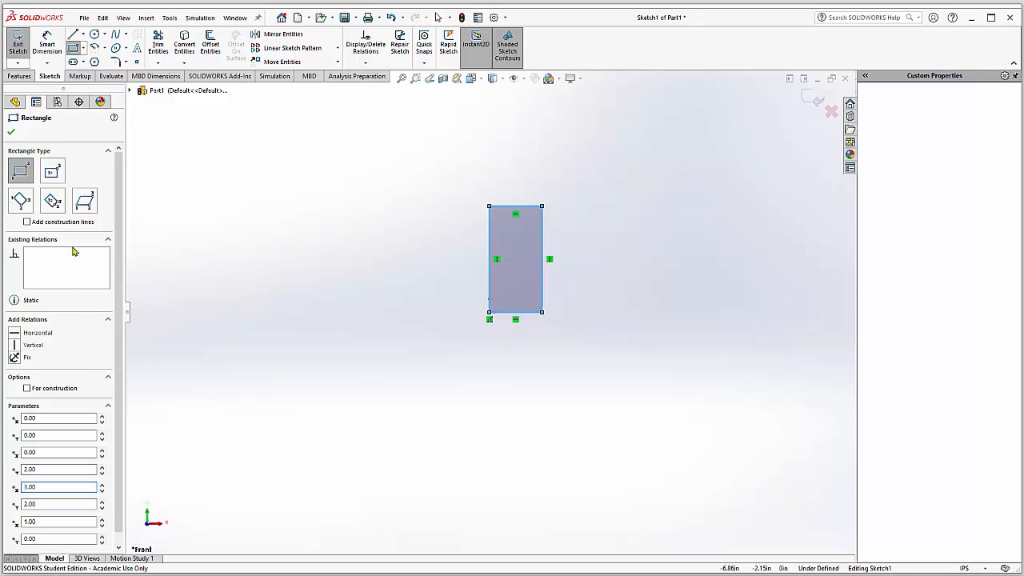
click(12, 132)
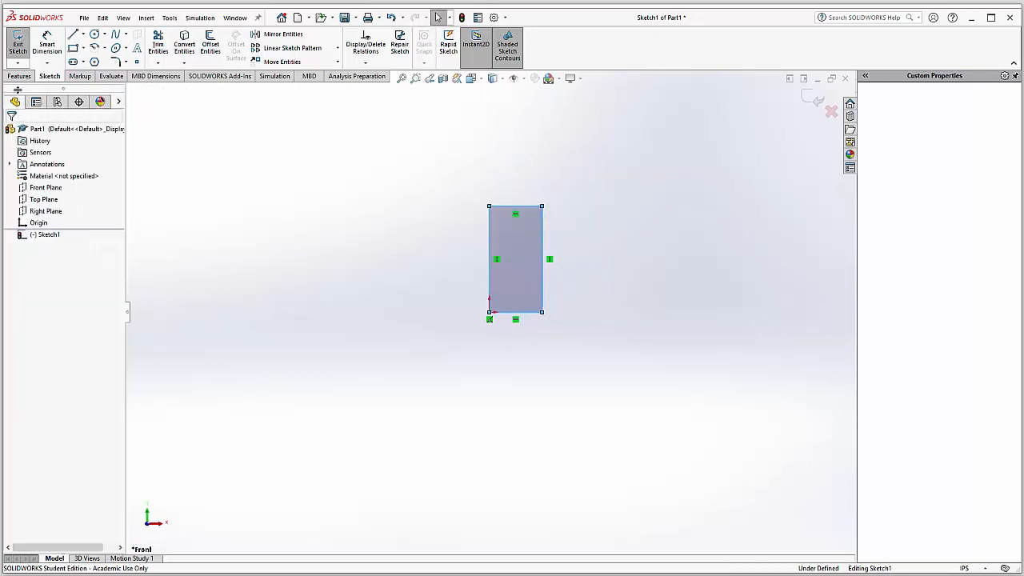
Step: Extrude the rectangle as a Blind boss with a depth of 100 in
click(20, 76)
click(21, 44)
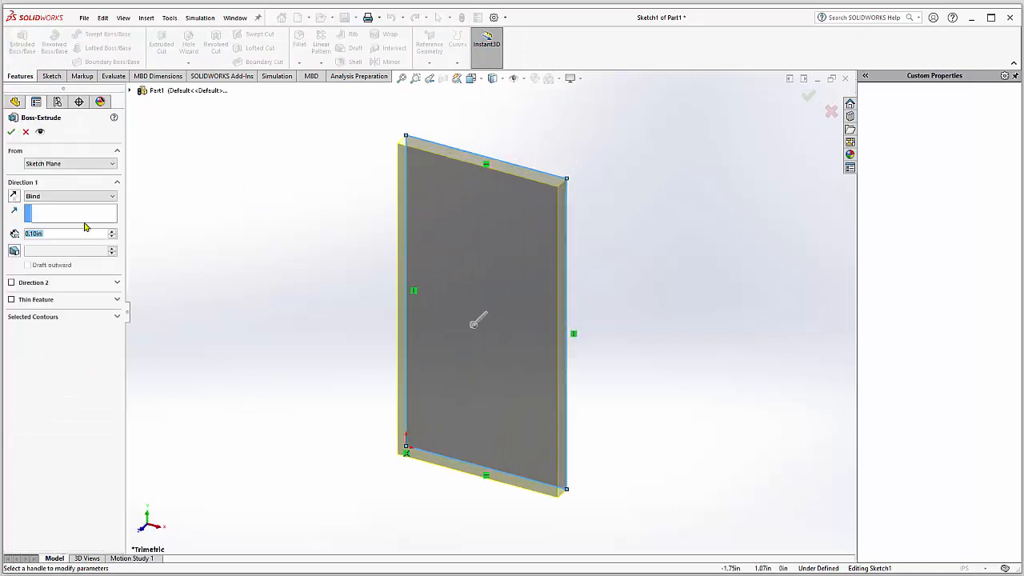
text(100)
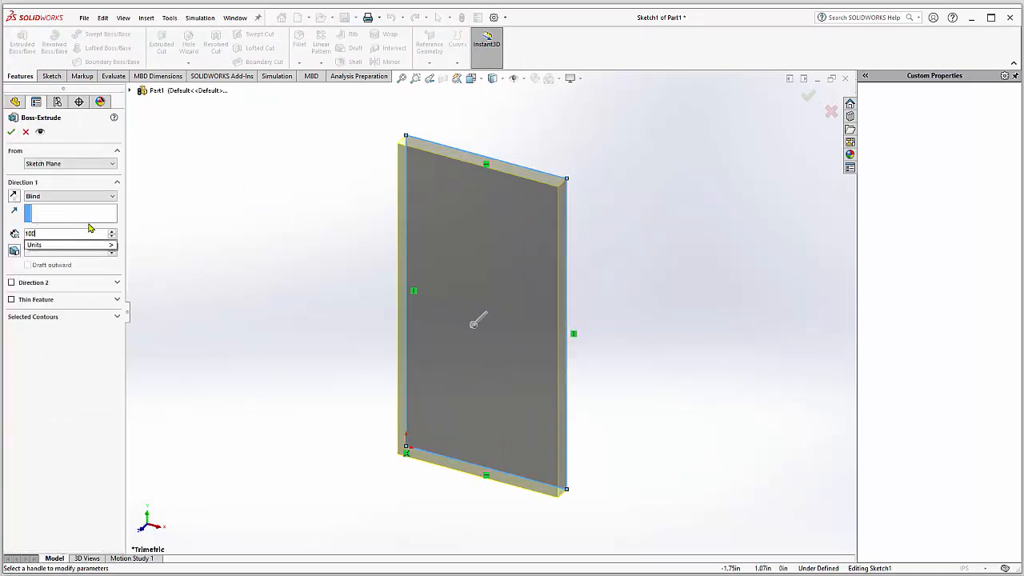
key(Return)
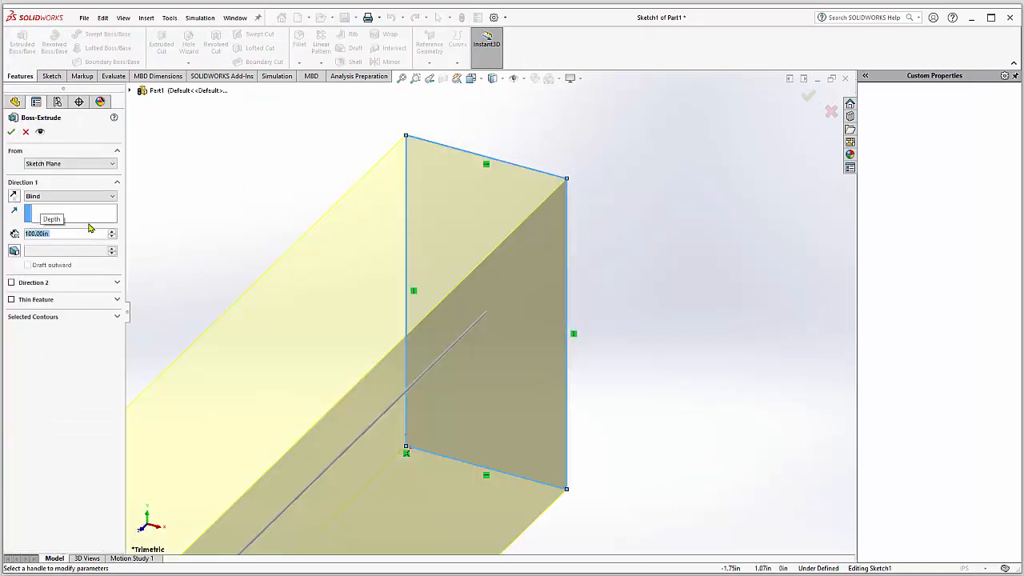
click(11, 132)
click(401, 77)
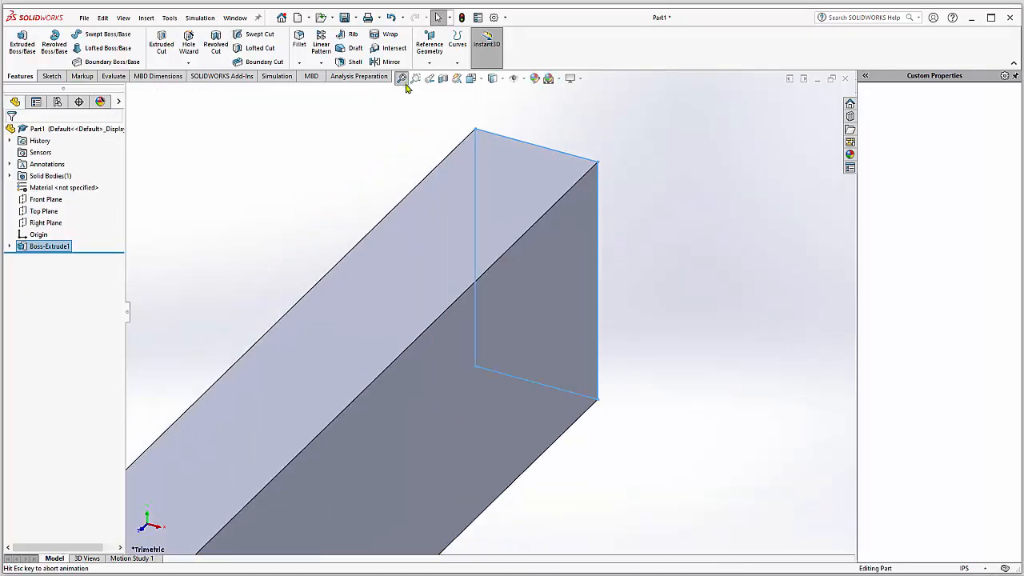
click(496, 181)
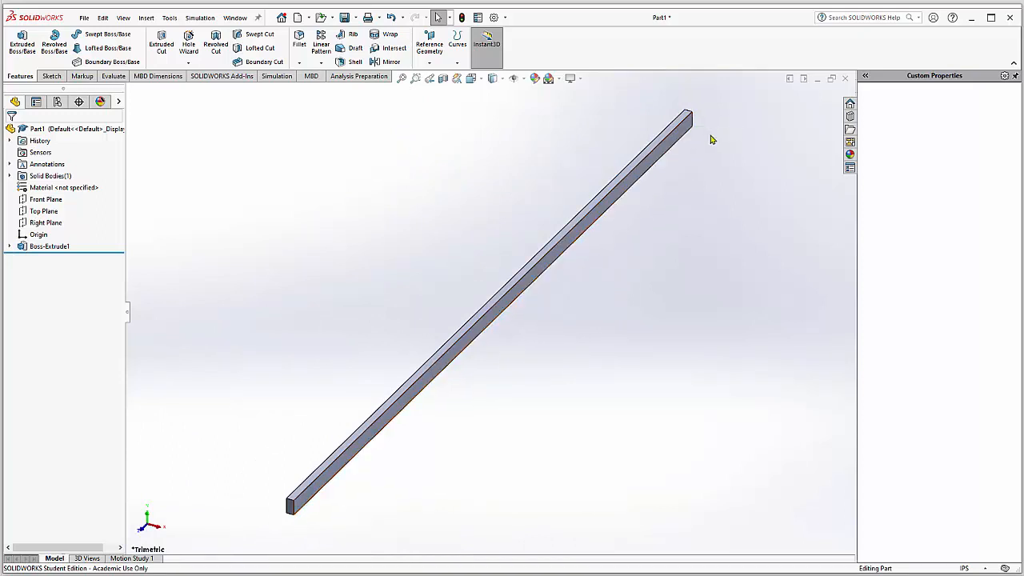
click(291, 510)
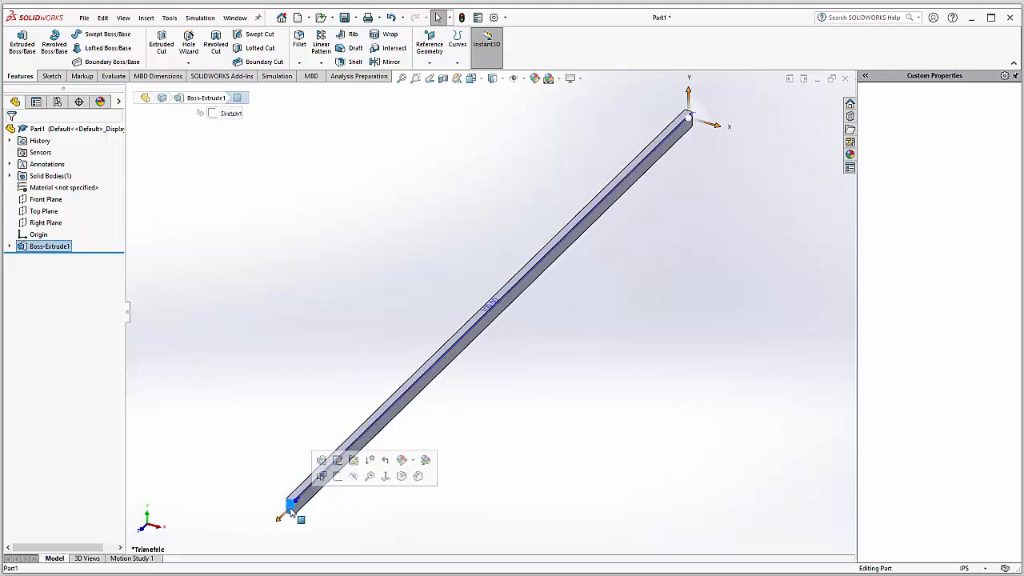
click(269, 412)
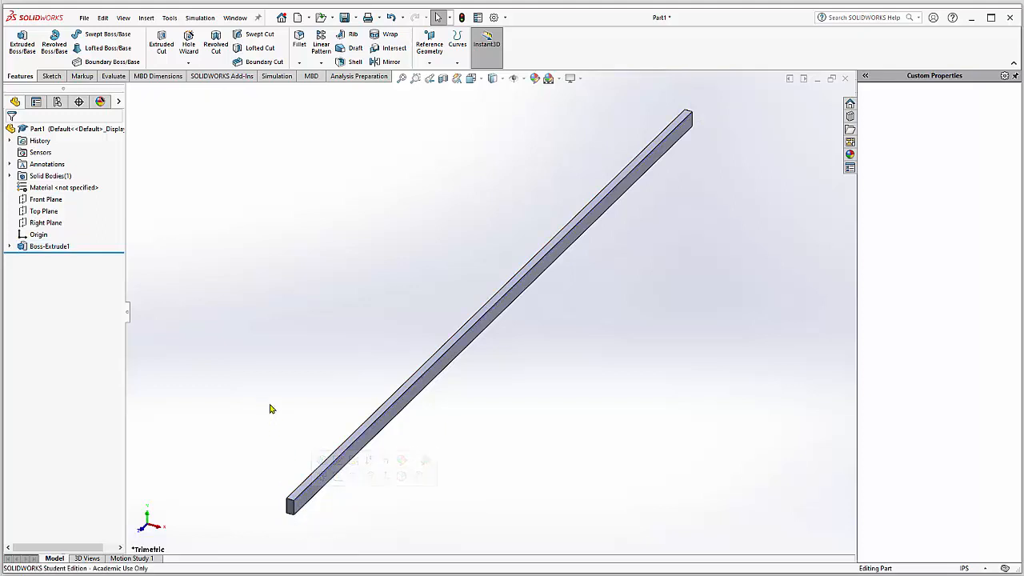
click(430, 63)
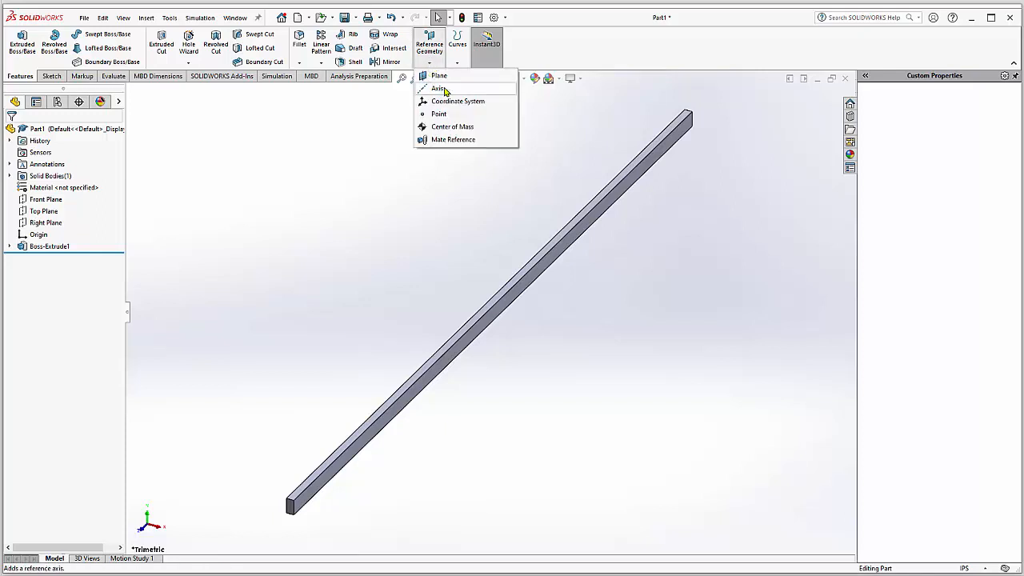
click(438, 88)
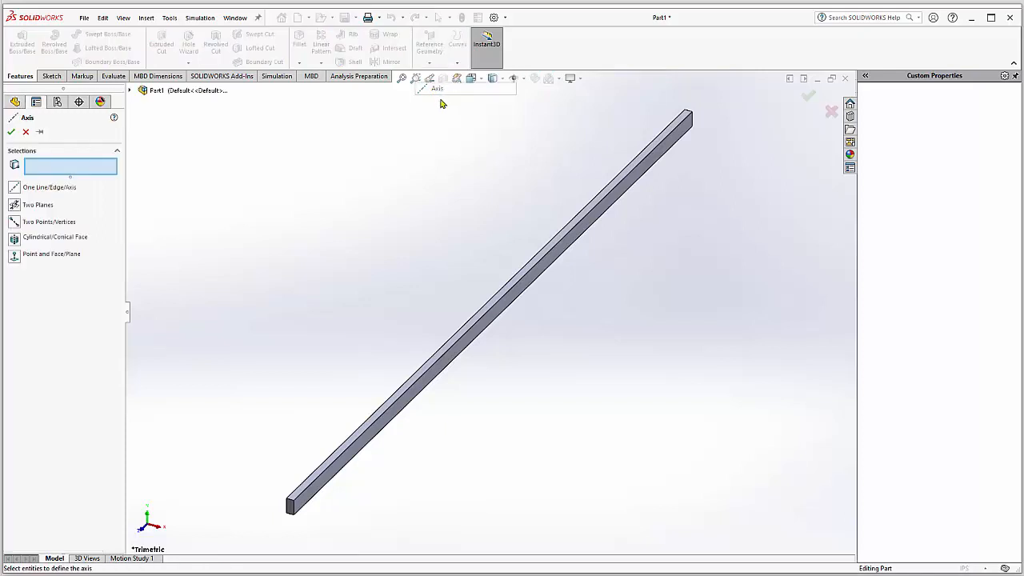
click(129, 91)
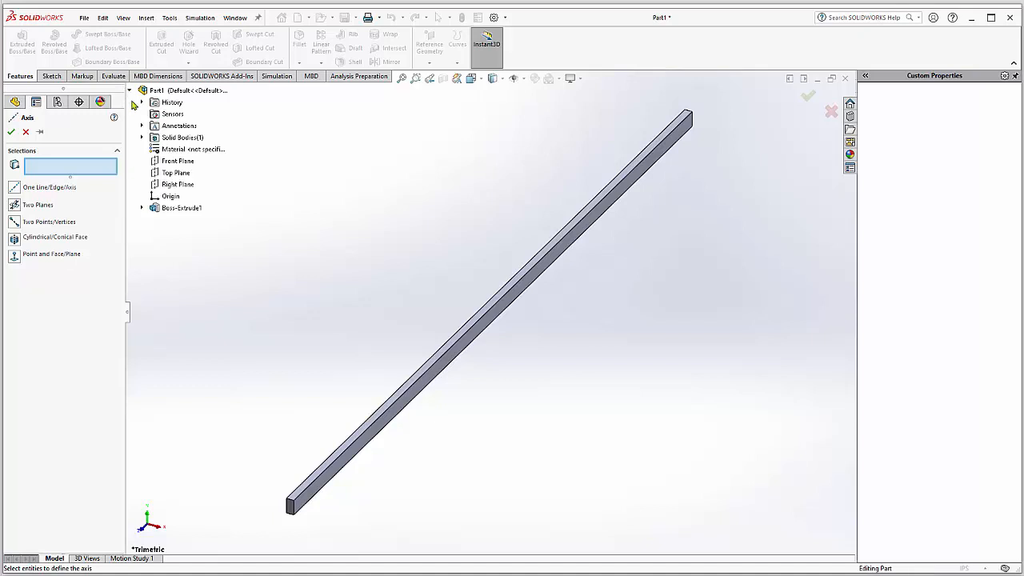
click(174, 162)
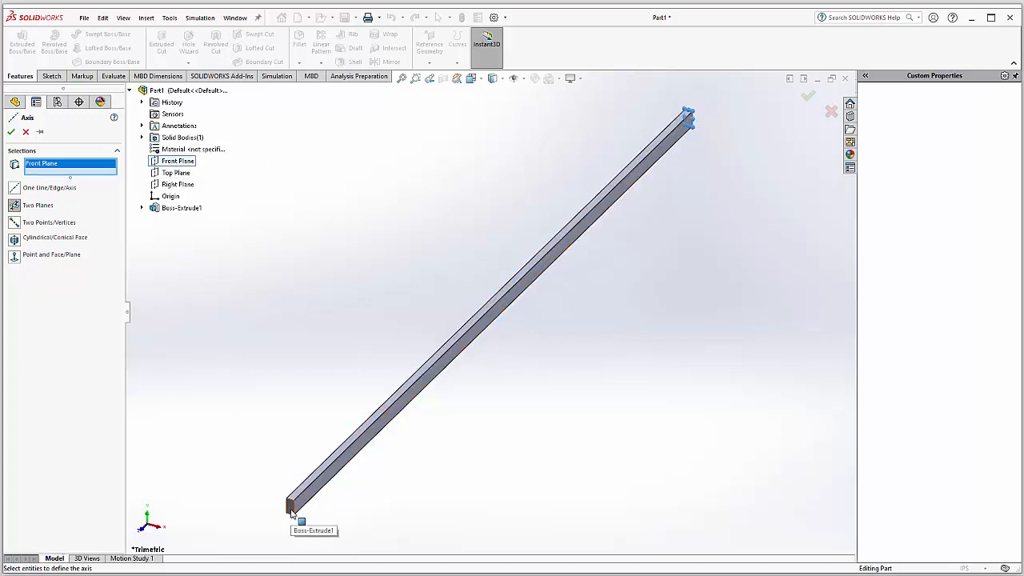
click(26, 132)
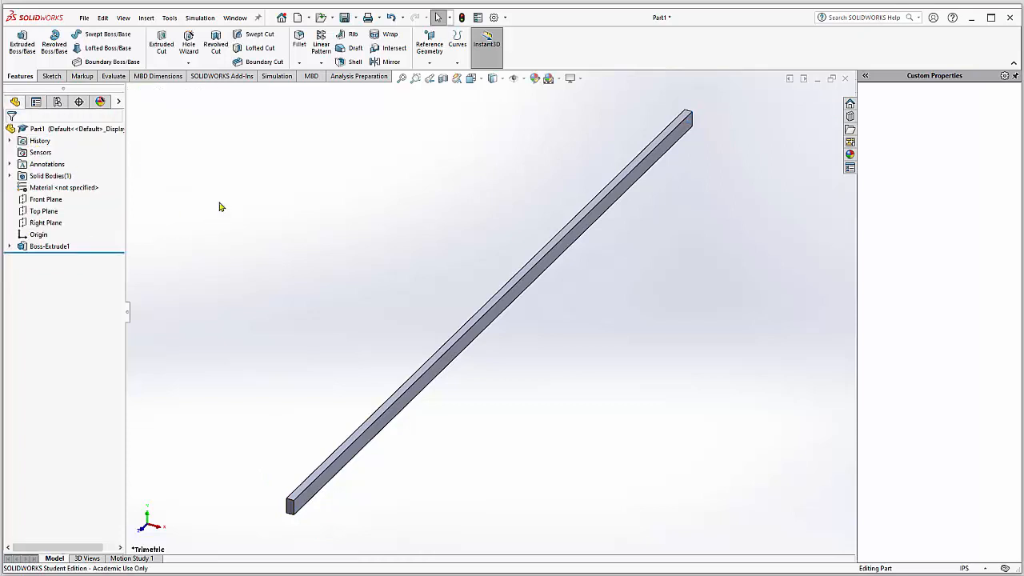
Step: Sketch a horizontal line across the bar's free end face, joining the midpoints of its two vertical edges
scroll(288, 496, down, 5)
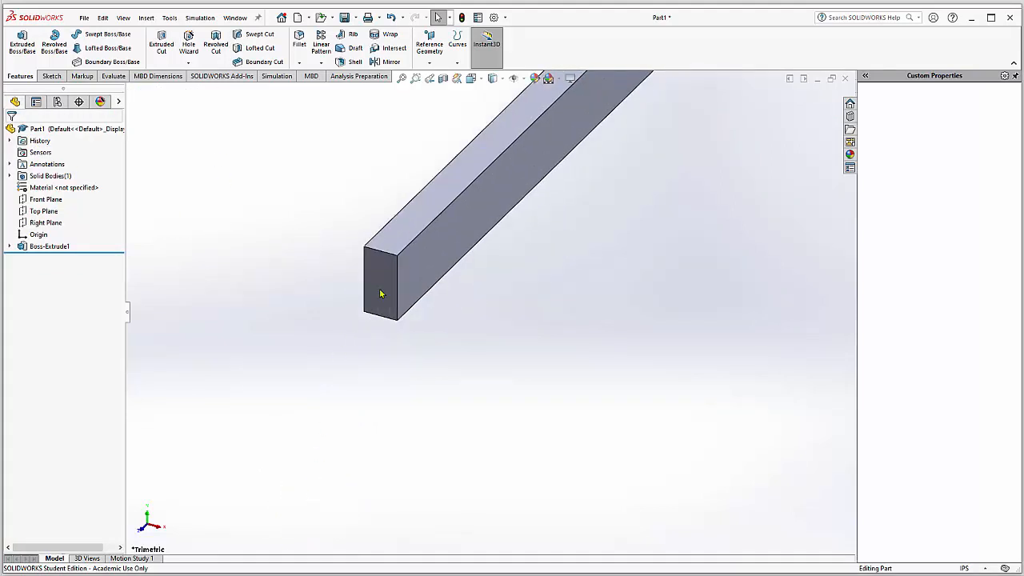
click(382, 292)
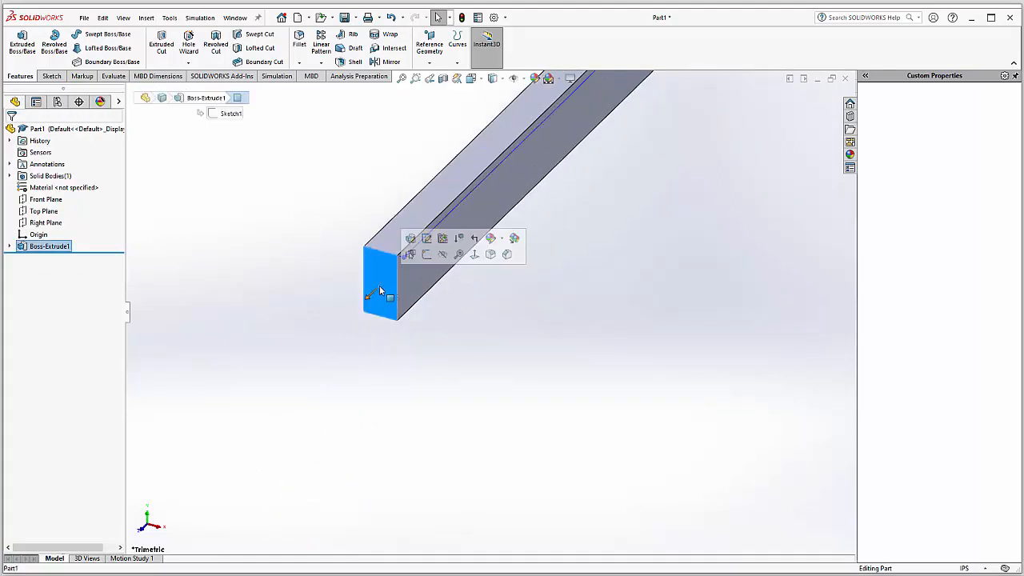
click(428, 255)
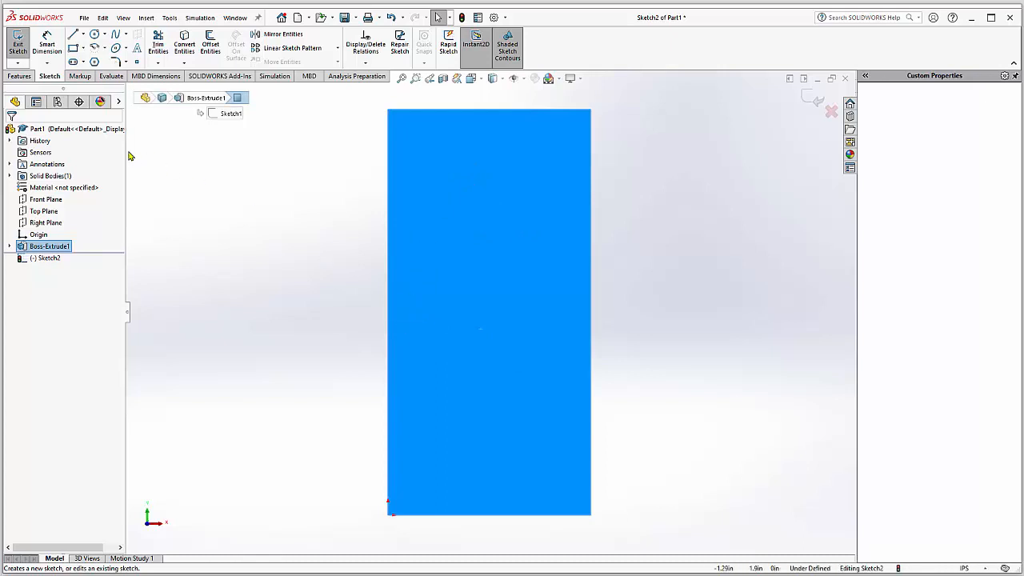
click(74, 37)
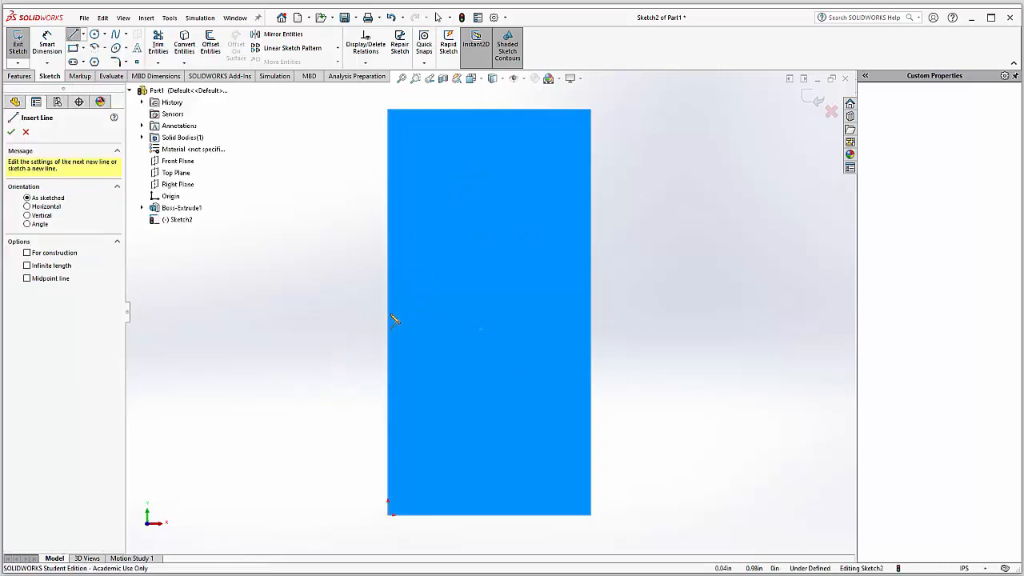
click(387, 312)
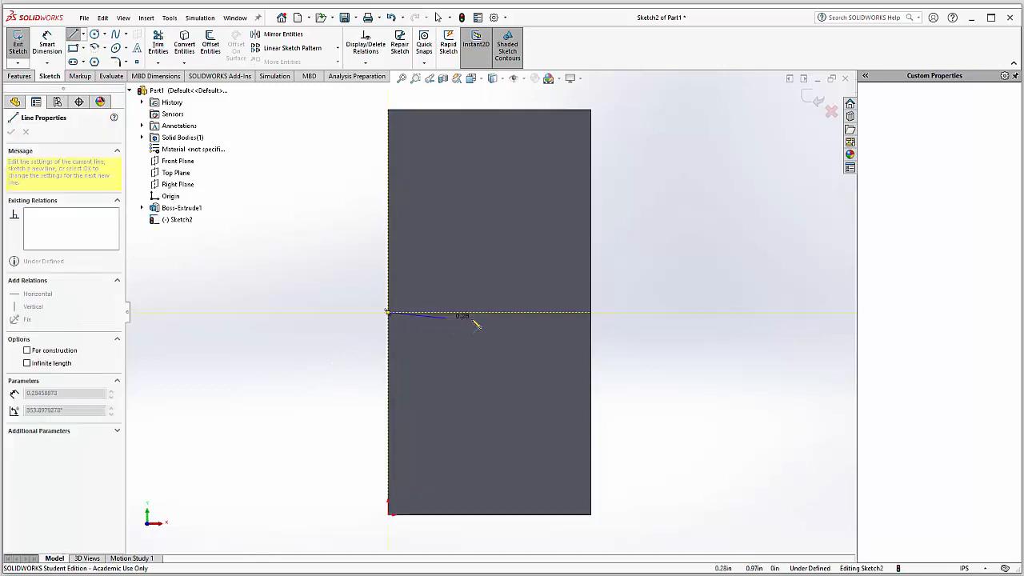
click(590, 312)
right_click(640, 316)
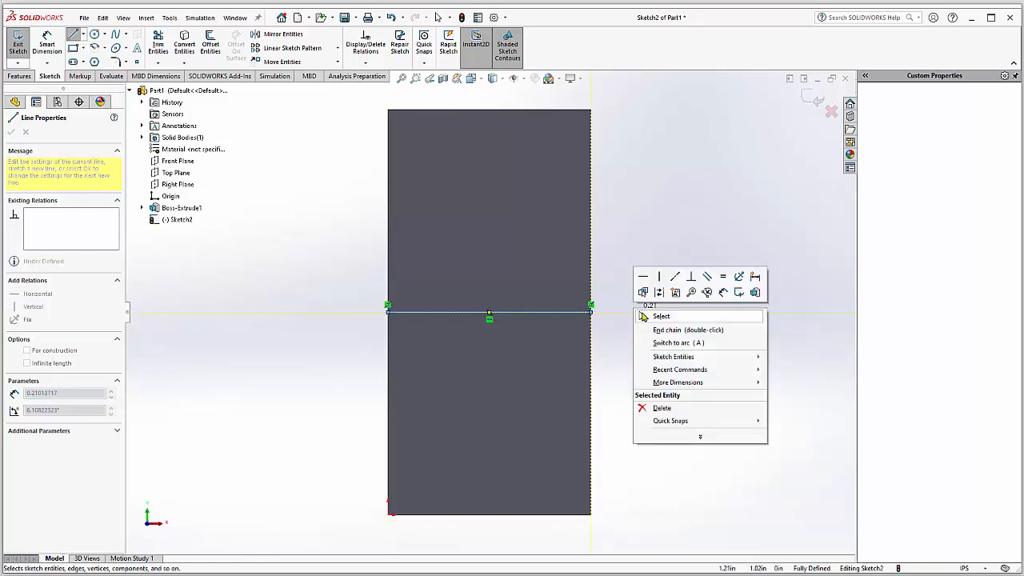
click(658, 318)
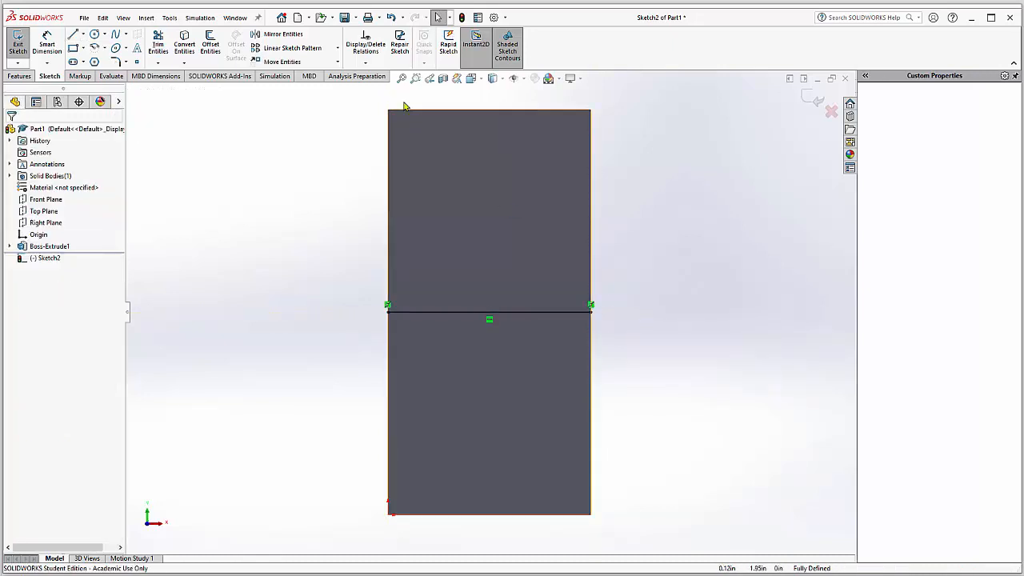
click(814, 99)
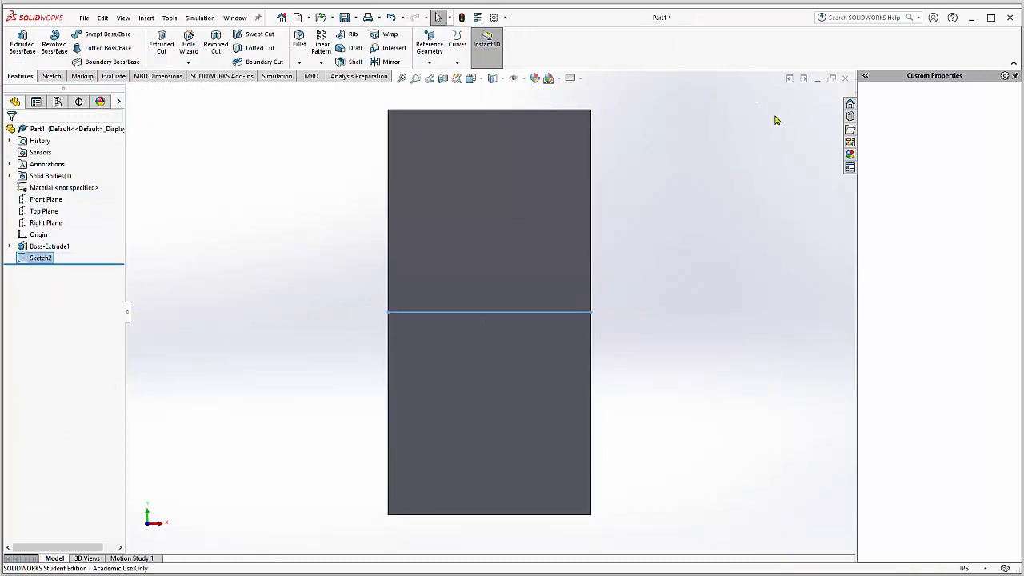
Step: Create a reference axis along the sketched line on the end face
click(429, 62)
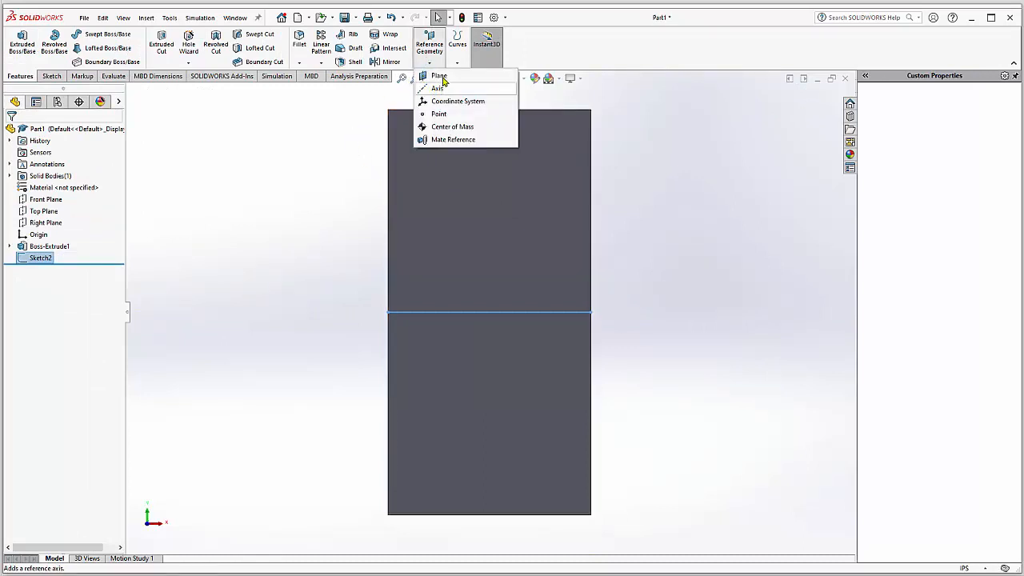
click(438, 88)
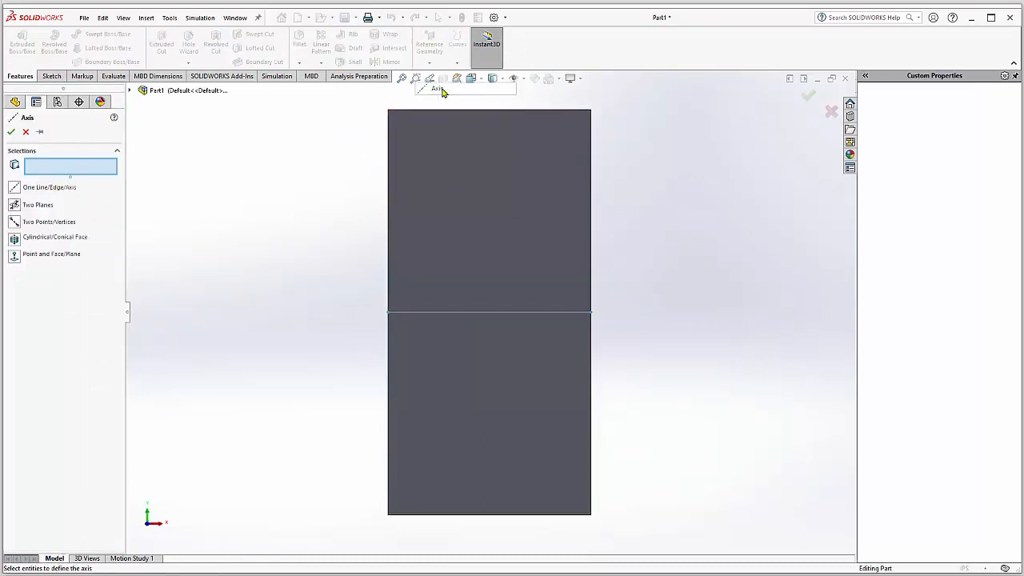
click(406, 311)
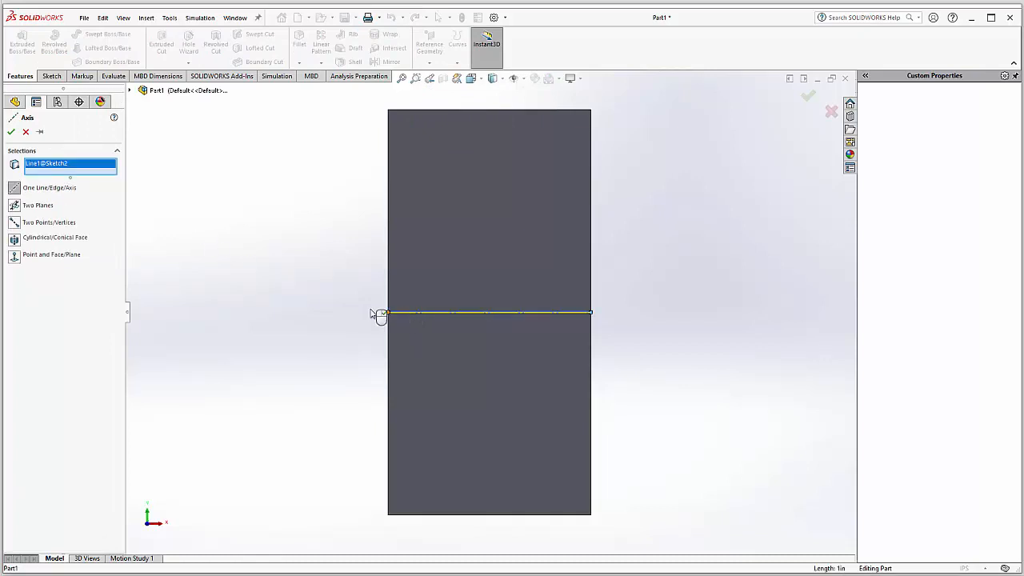
click(11, 132)
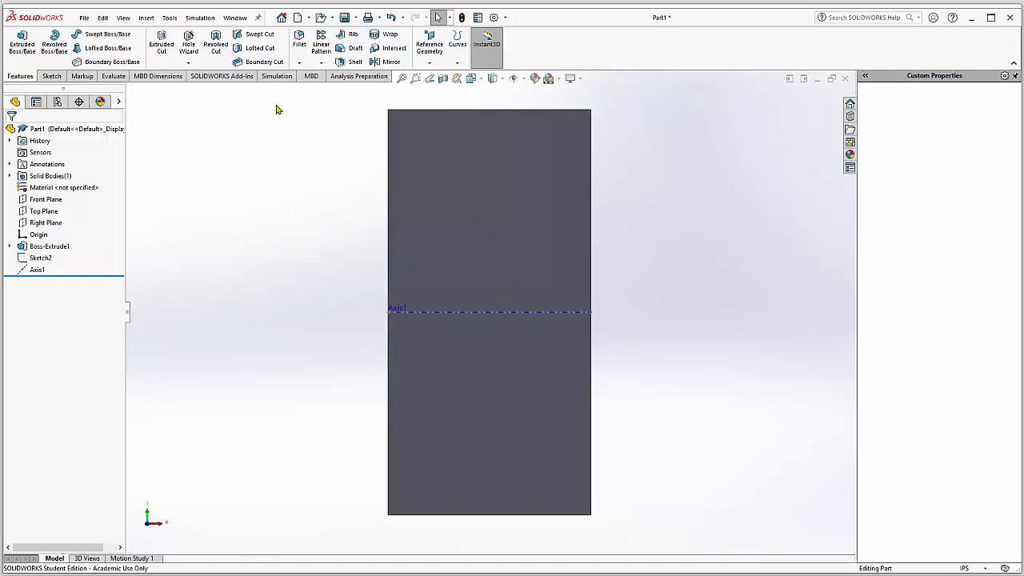
Step: Create a Nonlinear simulation study named "NAFEMS nolinear"
click(277, 77)
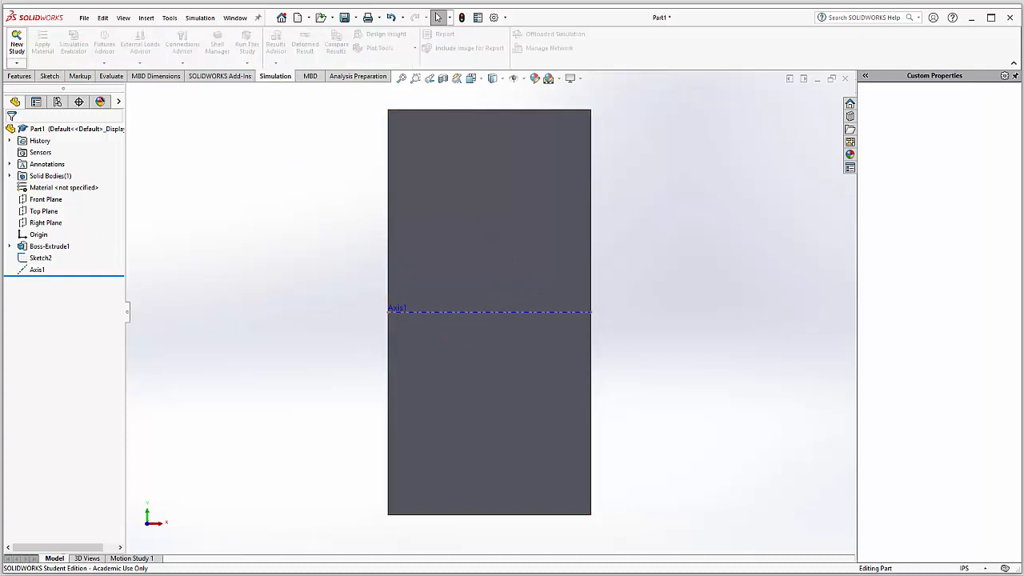
click(17, 44)
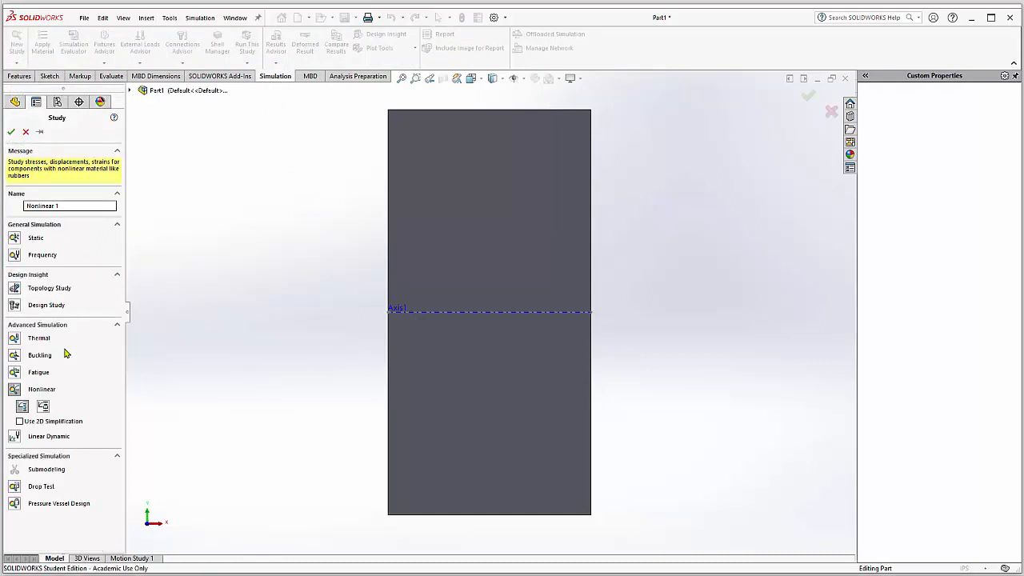
click(16, 390)
text(N)
click(11, 131)
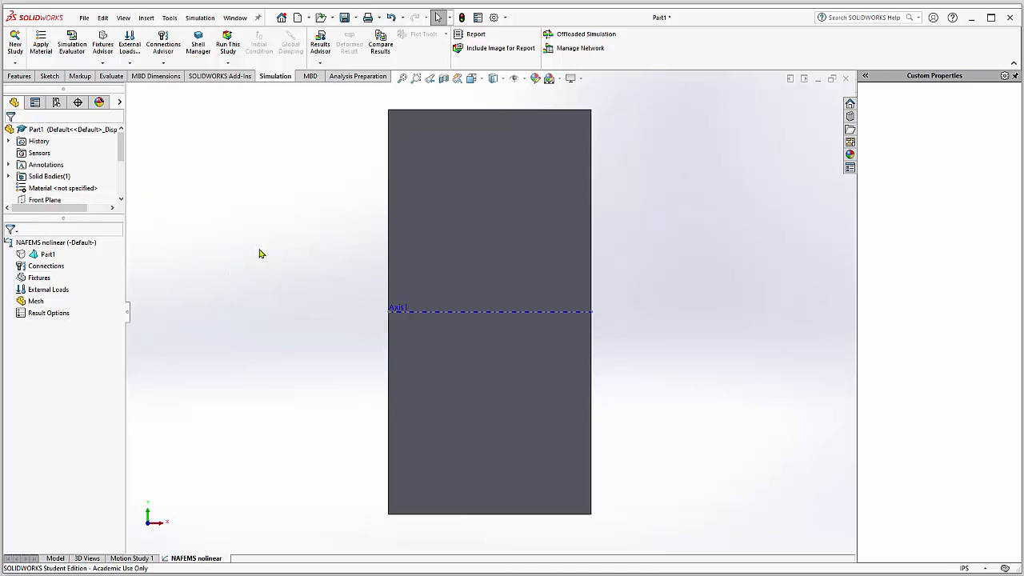
Step: Edit the part's material in the study and add a category named "Nonlinear" under Custom Materials
right_click(48, 258)
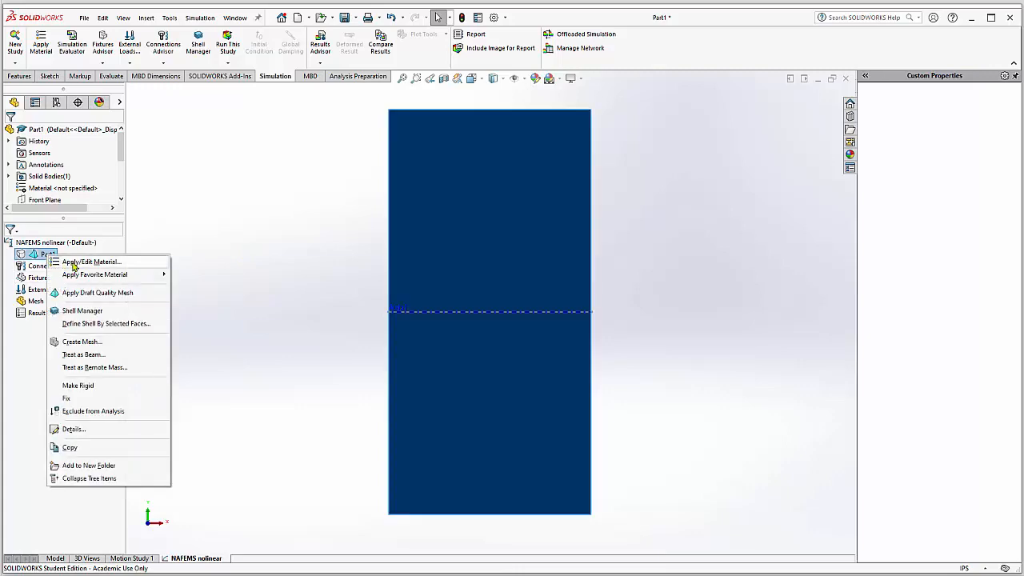
click(80, 262)
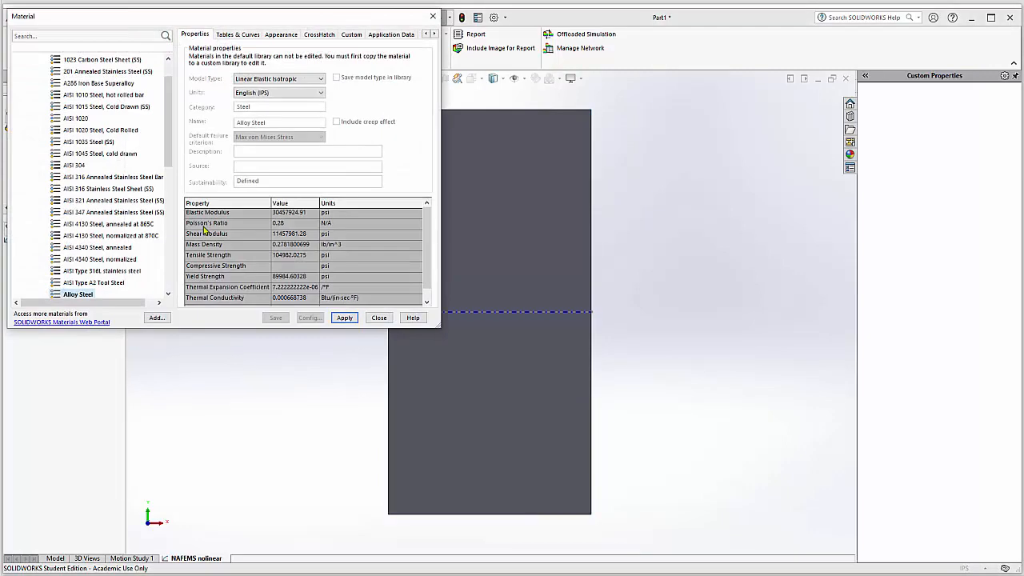
scroll(169, 154, up, 1)
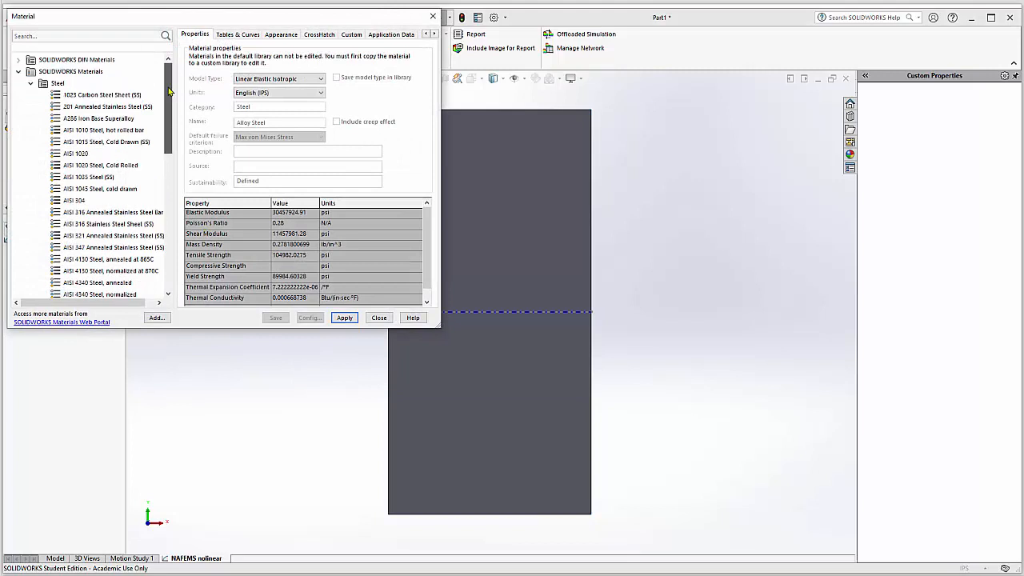
click(19, 72)
click(18, 95)
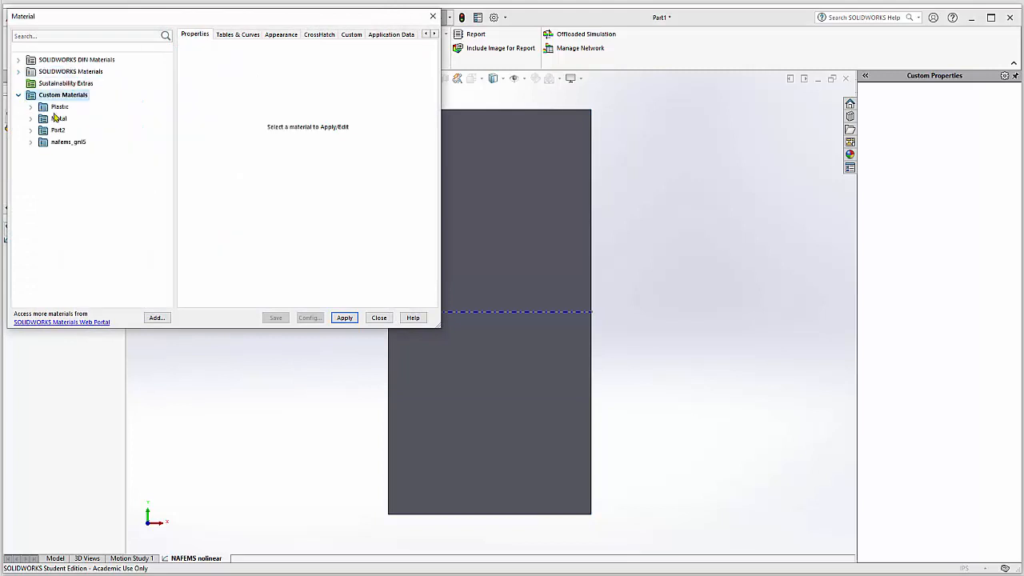
right_click(68, 99)
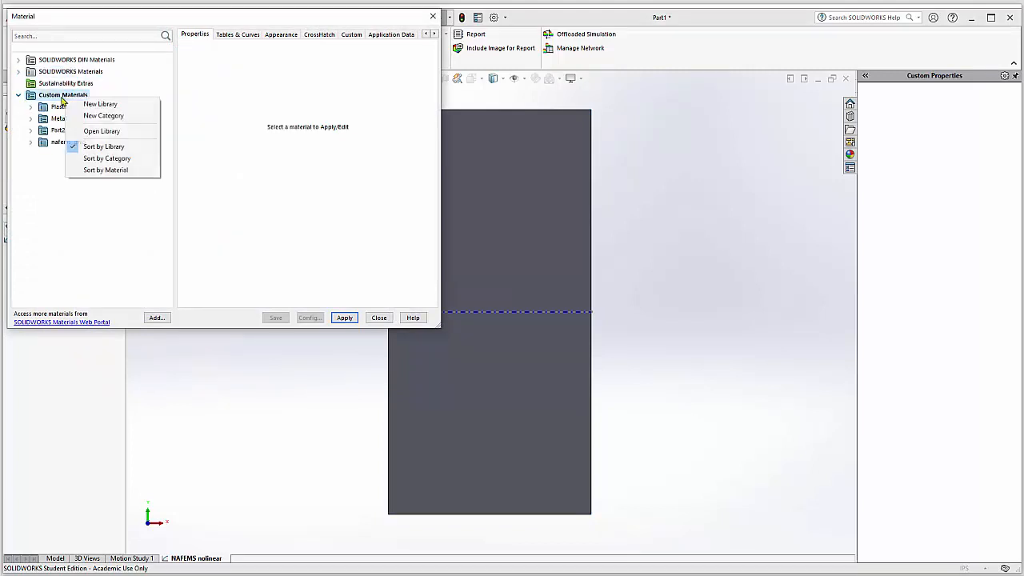
click(116, 116)
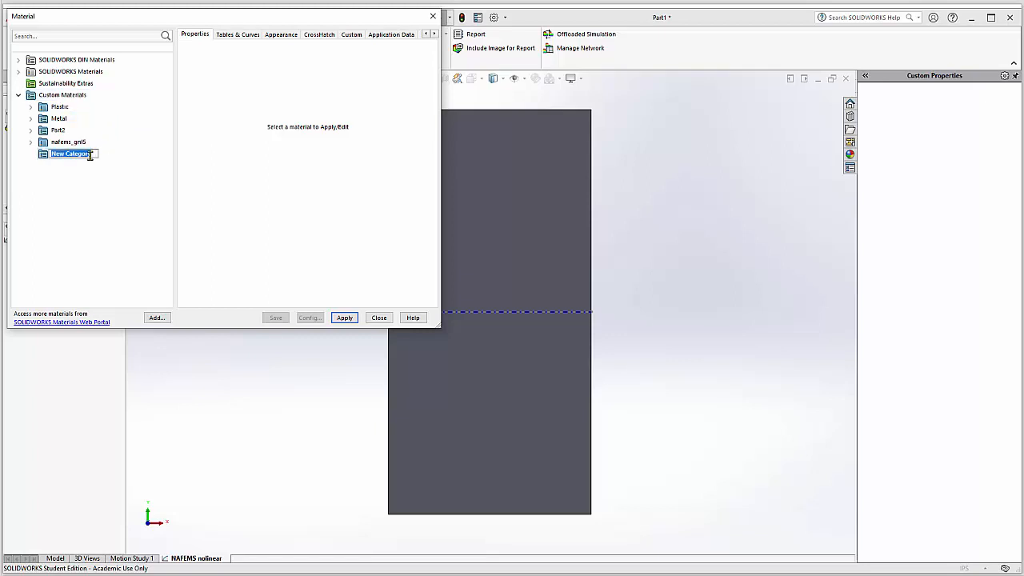
text(Nonlinear)
key(Return)
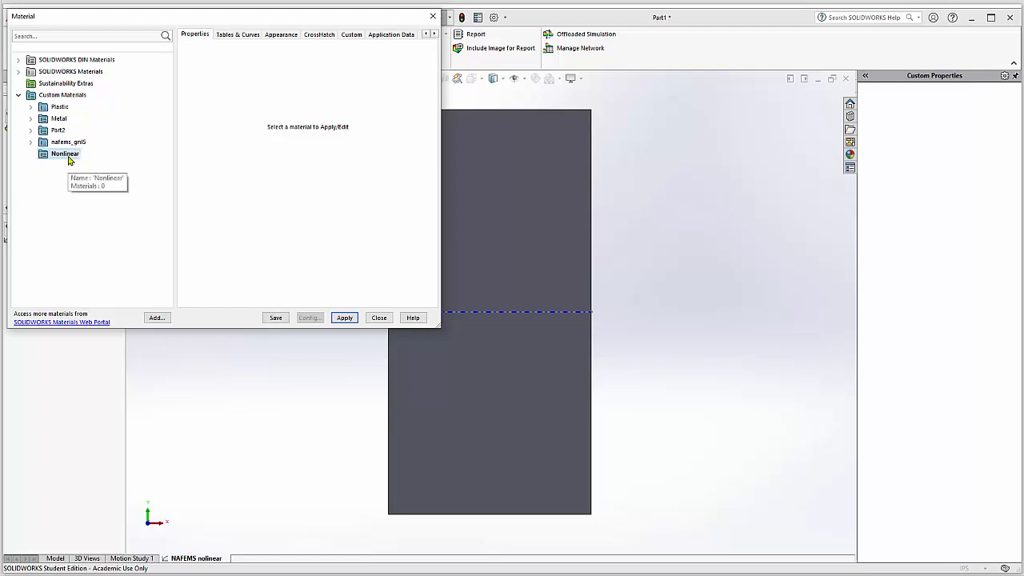
Step: Create a new material named "NAFEMS nonlinear" in the Nonlinear category
right_click(68, 157)
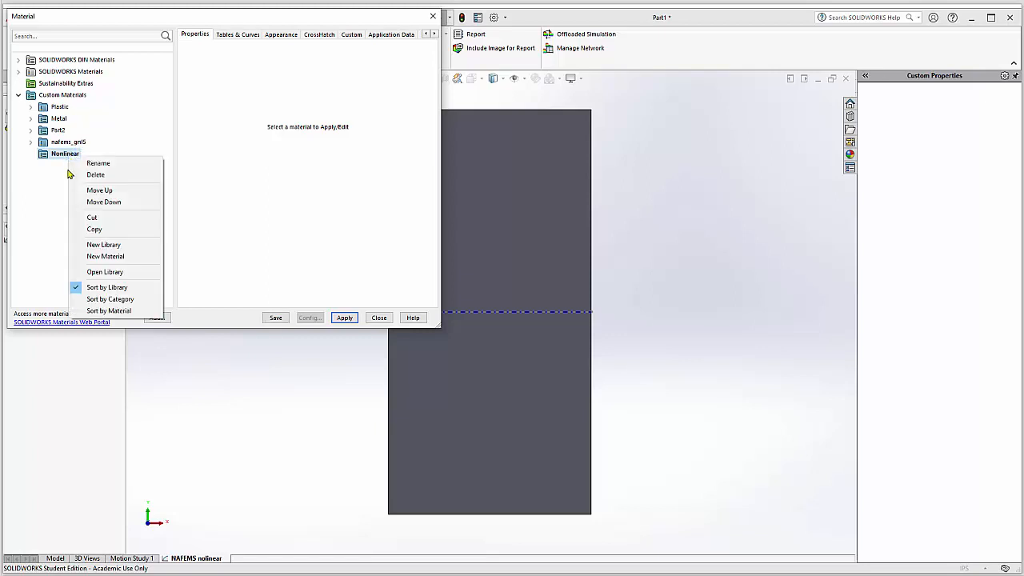
click(106, 256)
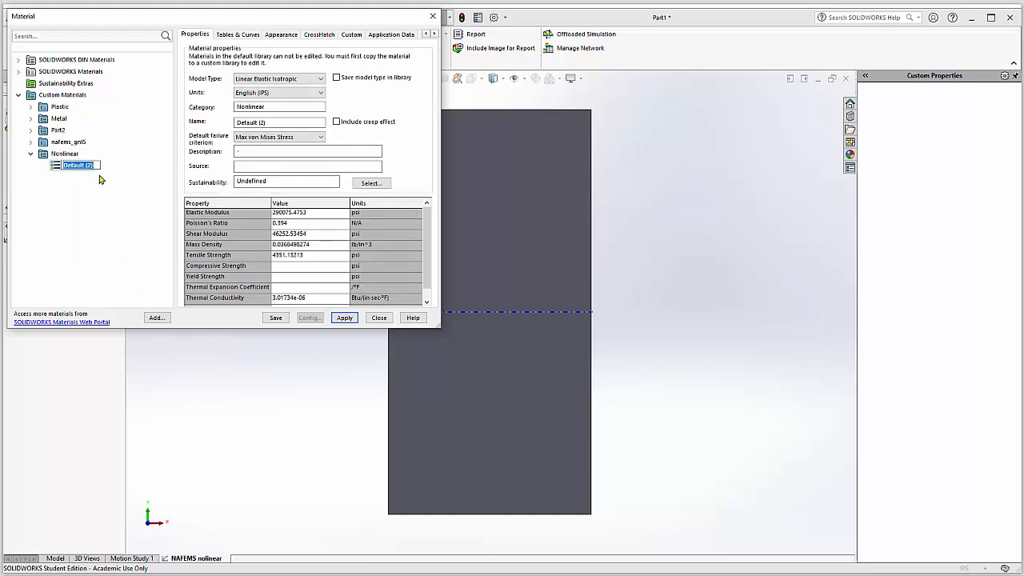
text(NAFEMS nonlinear)
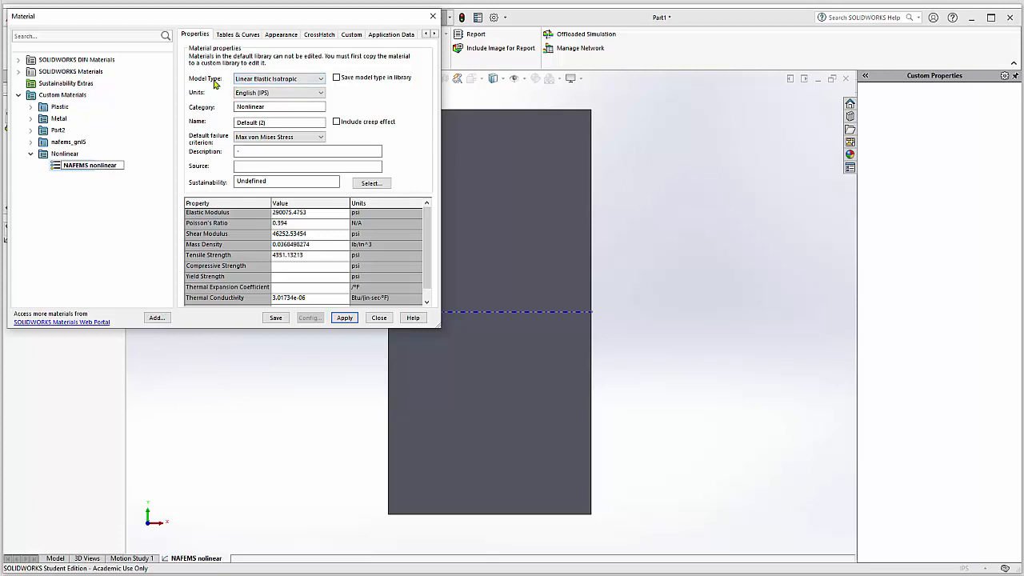
Step: Set the NAFEMS nonlinear material's model type to Nonlinear Elastic and start creating its stress-strain curve
click(272, 80)
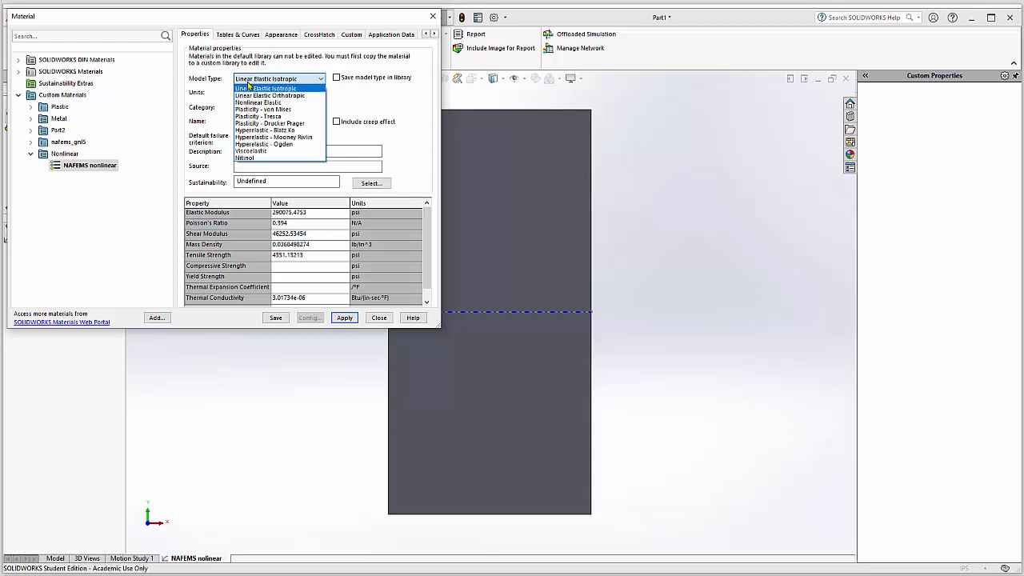
click(263, 103)
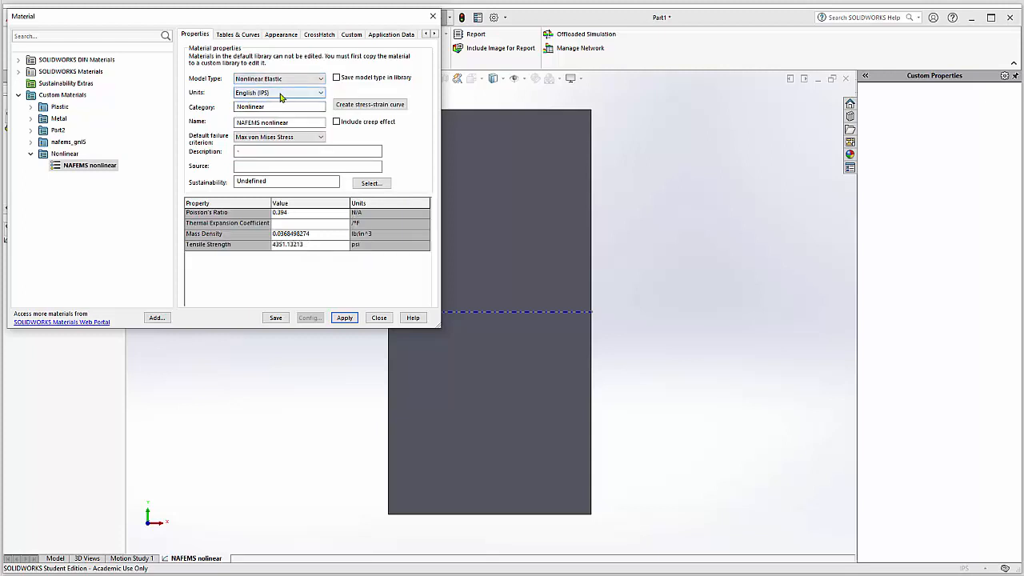
click(370, 106)
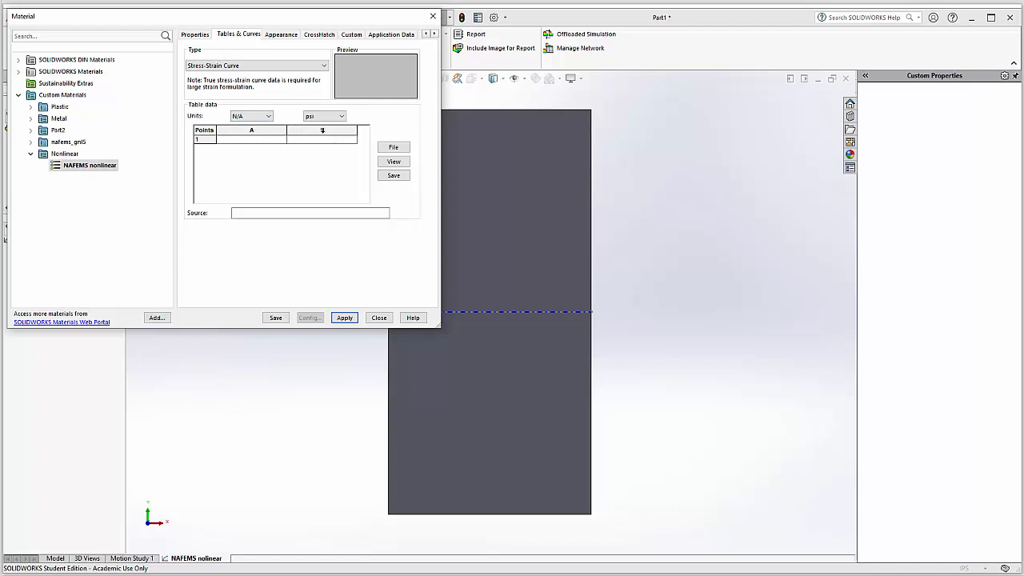
Step: Enter the first point of the stress-strain curve as strain 0 and stress 0
click(252, 142)
text(0)
click(299, 142)
text(0)
Step: Add a second point to the stress-strain curve with strain 0.001 and stress 3000 psi
double_click(204, 139)
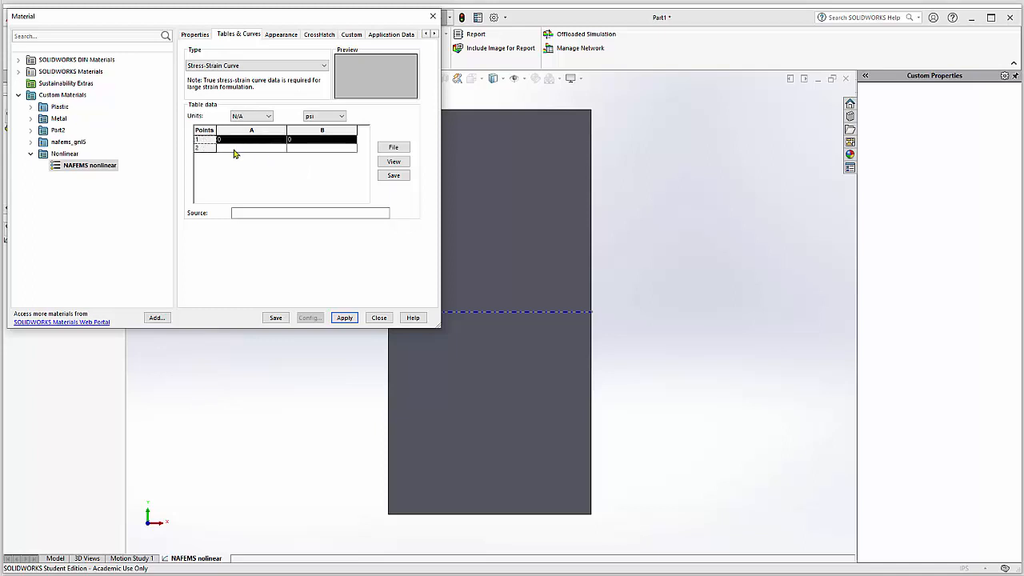
click(234, 149)
text(0.001)
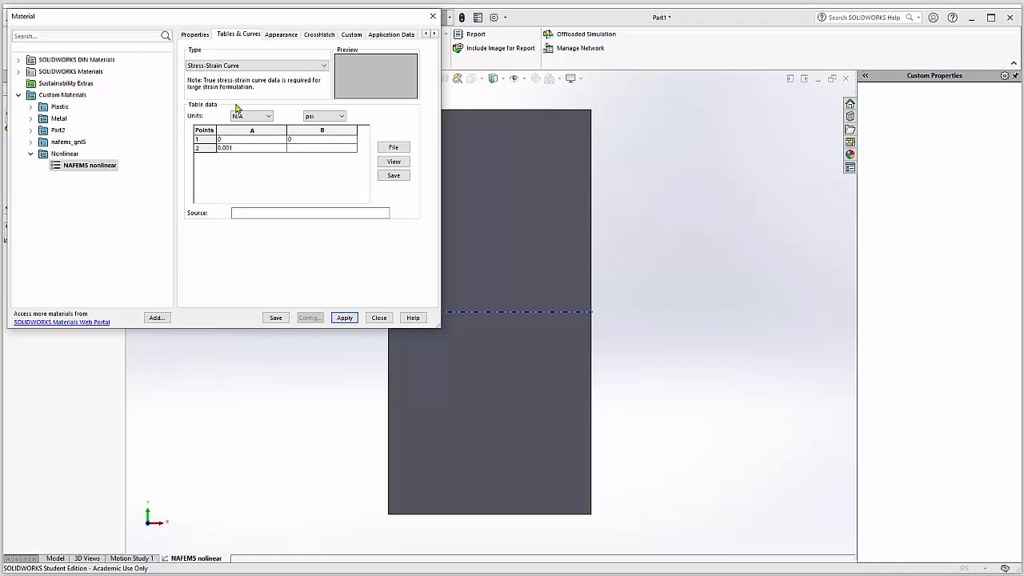
click(302, 151)
text(3000)
Step: Add a third curve point with strain 2.001 and stress 60.003e6 psi, and apply the material to the part
click(213, 151)
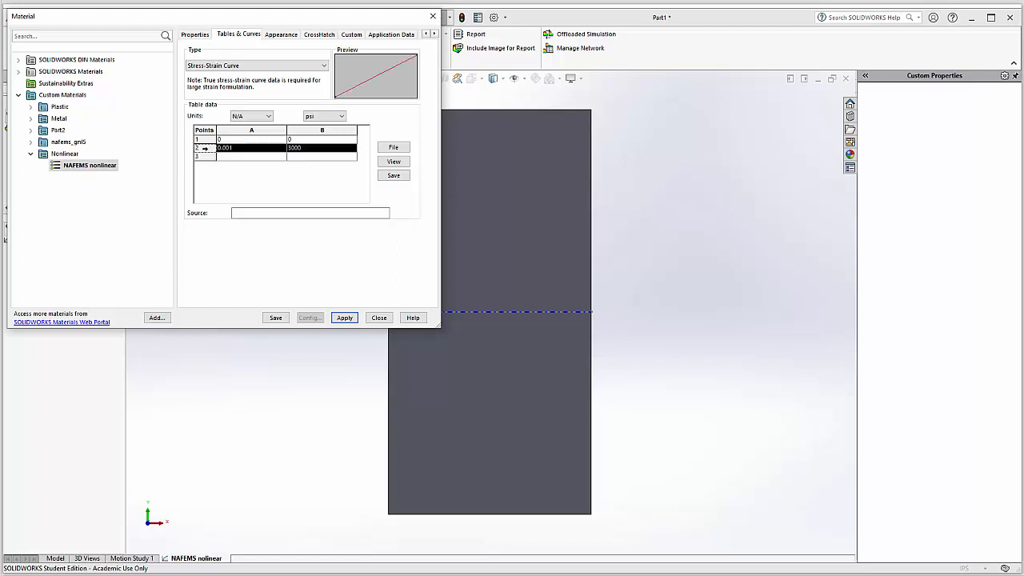
click(236, 158)
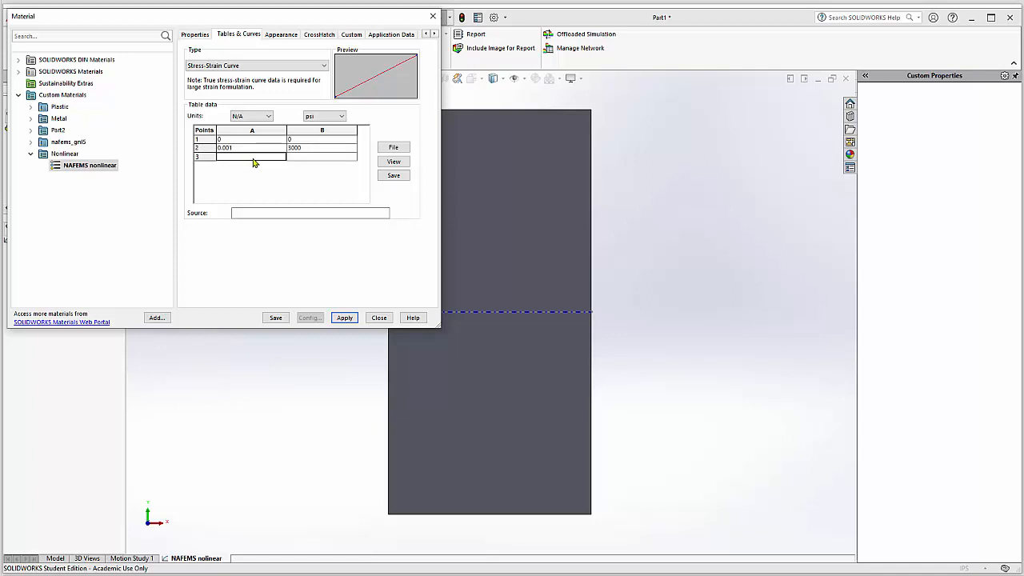
text(2.001)
click(299, 158)
text(60.03e6)
click(168, 575)
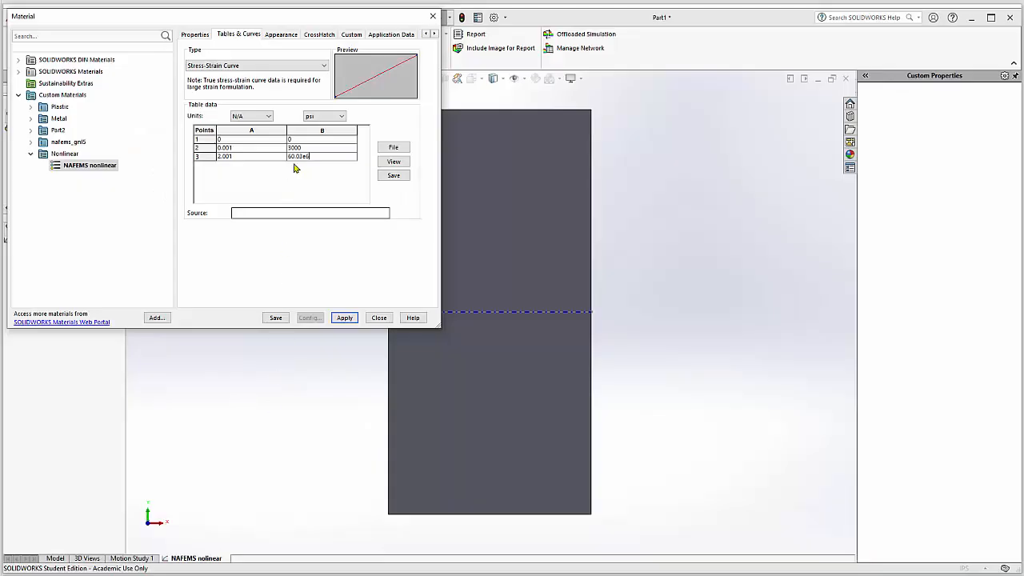
key(BackSpace)
text(0)
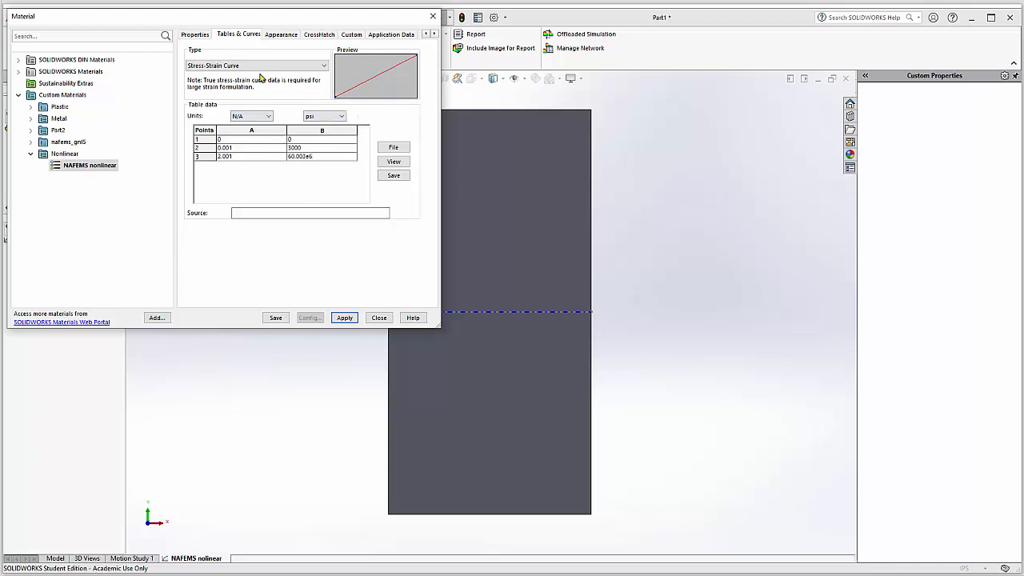
click(344, 318)
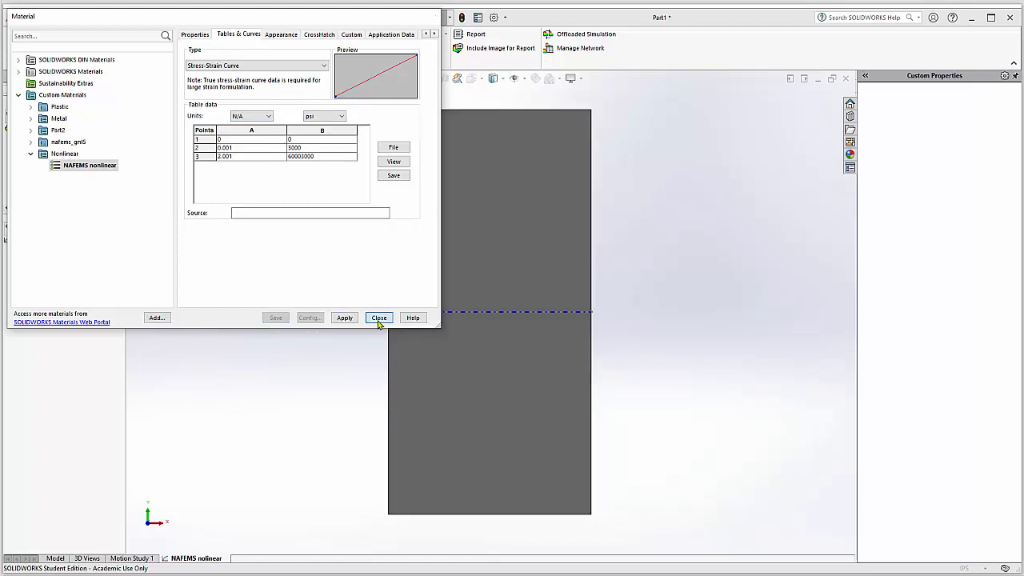
click(379, 317)
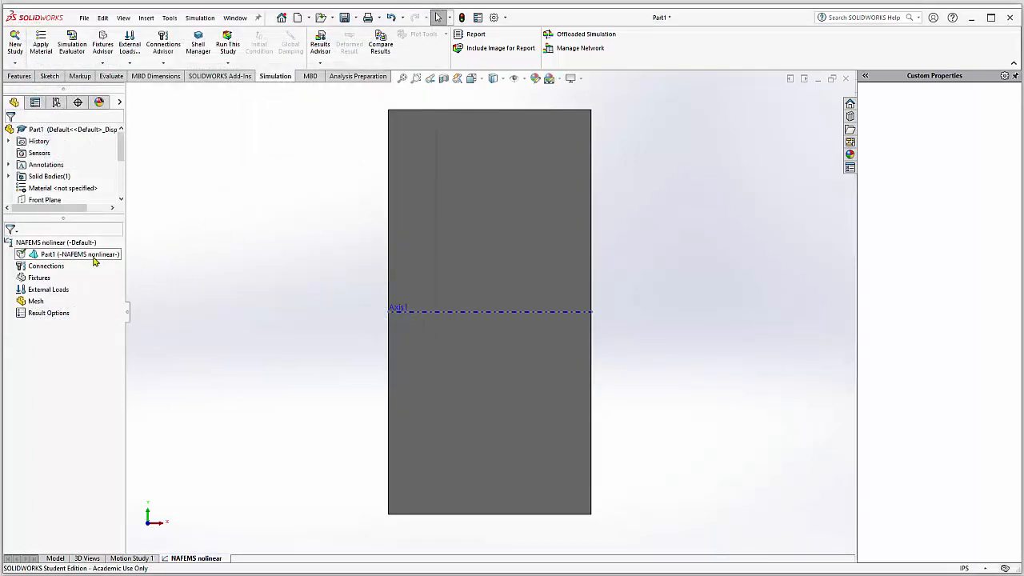
Step: Apply a Fixed Geometry fixture to the bar's end face opposite the reference axis
right_click(40, 280)
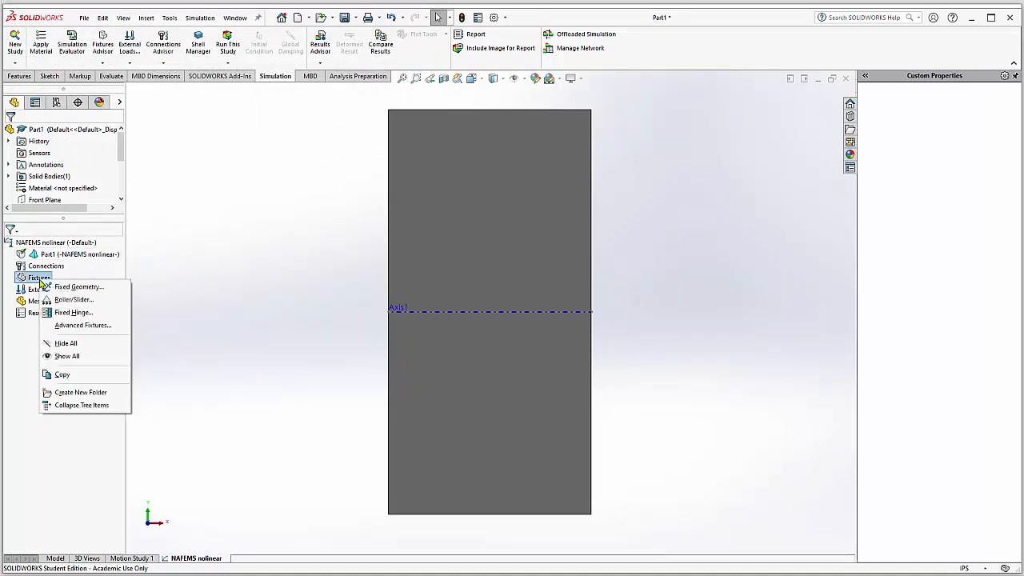
click(67, 288)
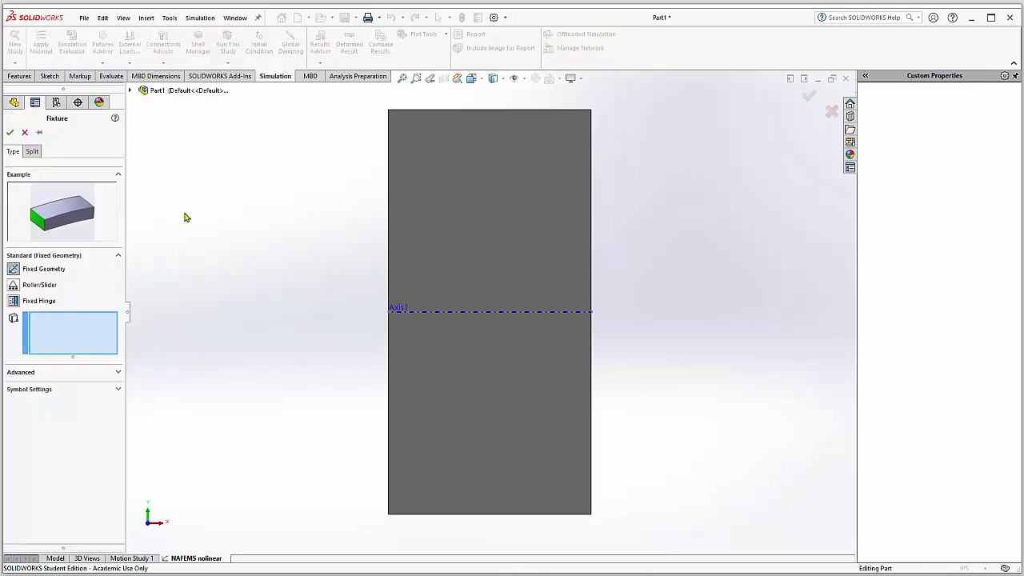
click(471, 78)
click(533, 110)
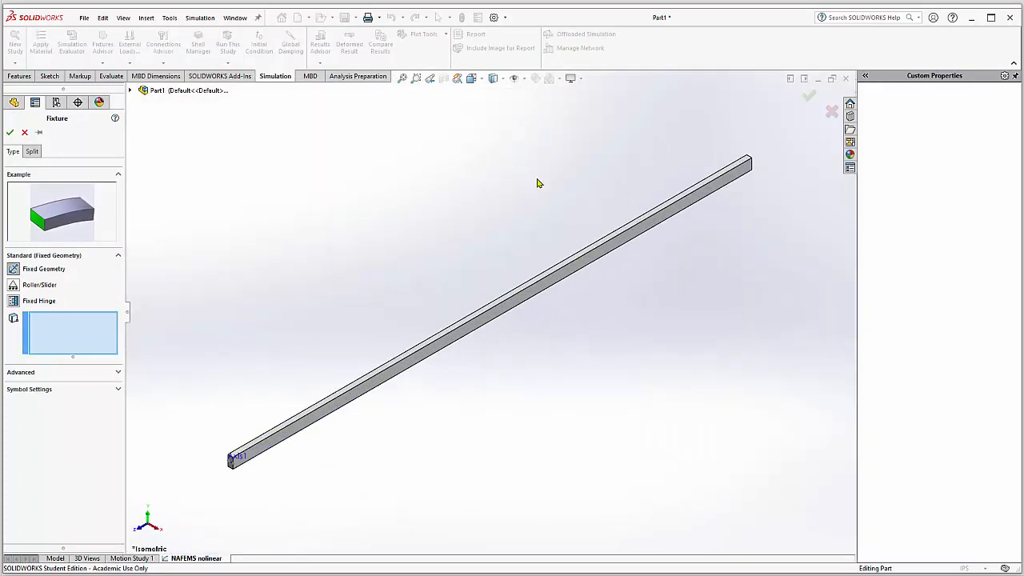
middle_drag(539, 183, 727, 208)
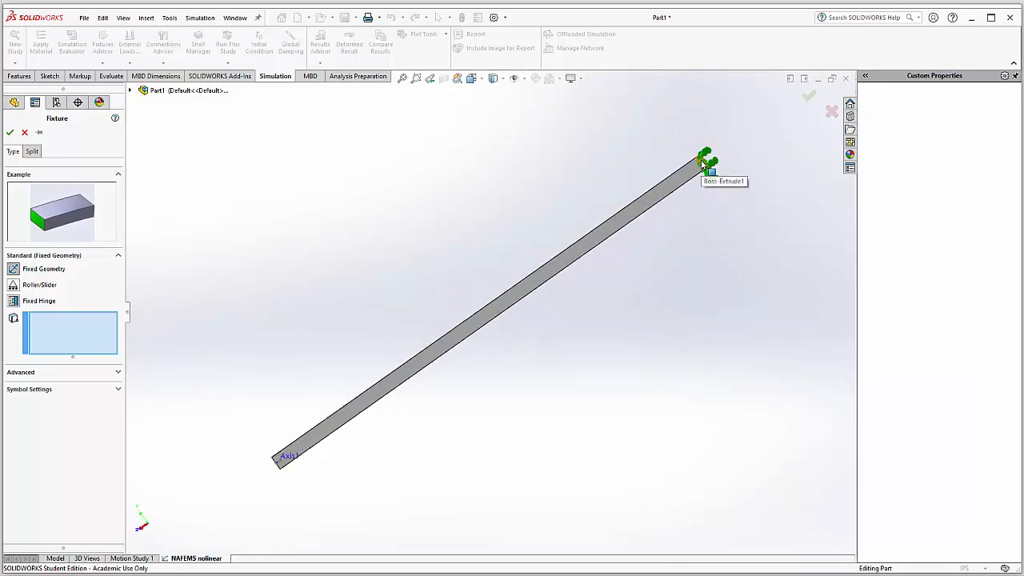
click(715, 163)
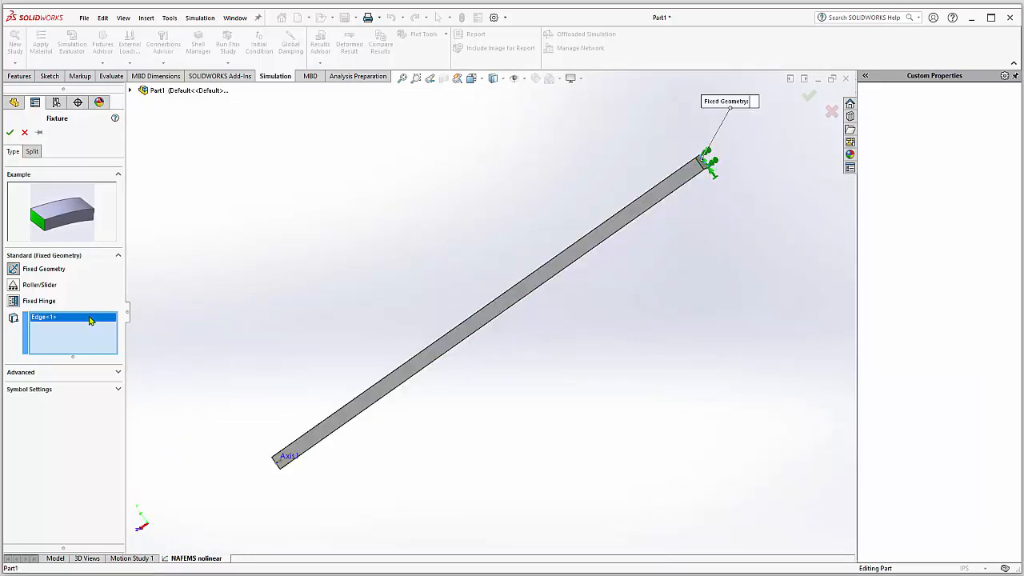
key(Delete)
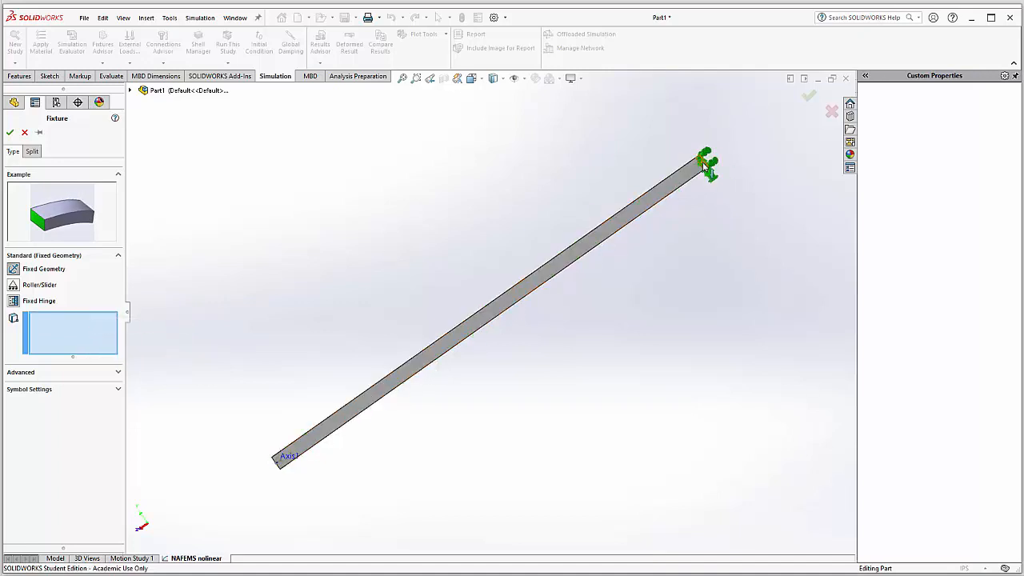
click(704, 164)
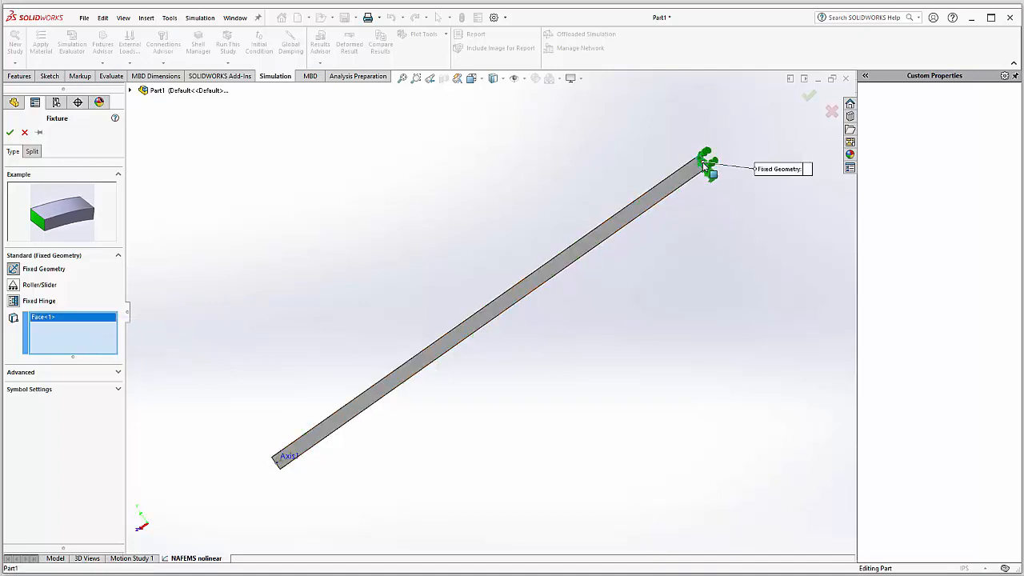
click(10, 133)
Step: Start a torque load on the bar's free end face, using Axis1 as the reference axis
middle_drag(233, 224, 344, 396)
scroll(377, 477, down, 9)
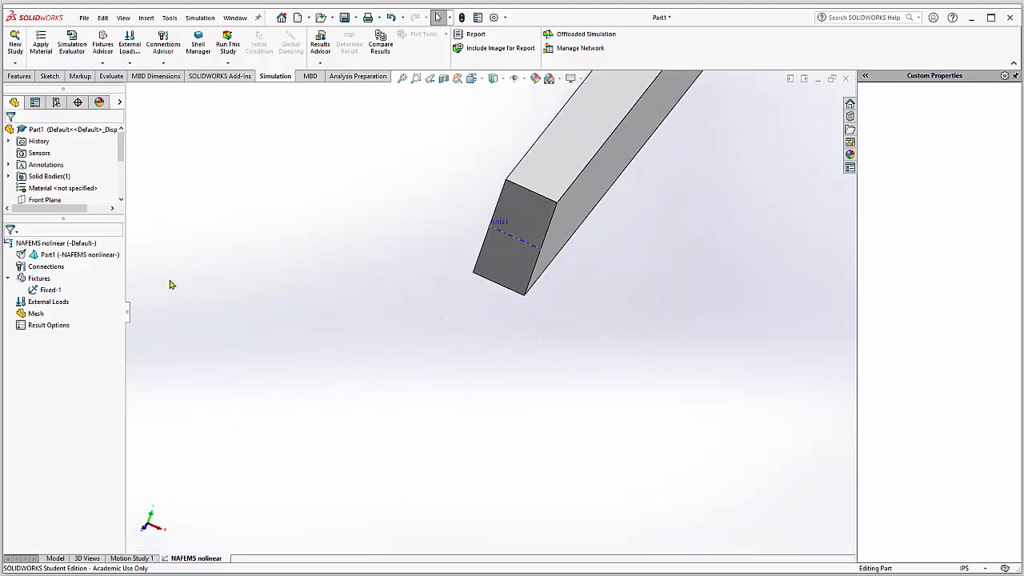
click(505, 258)
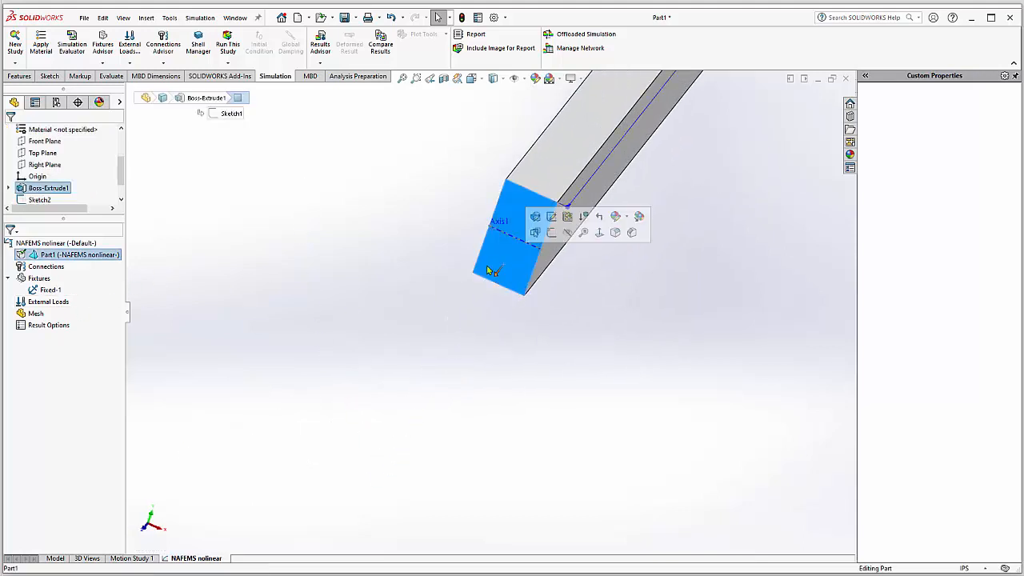
right_click(50, 303)
click(80, 324)
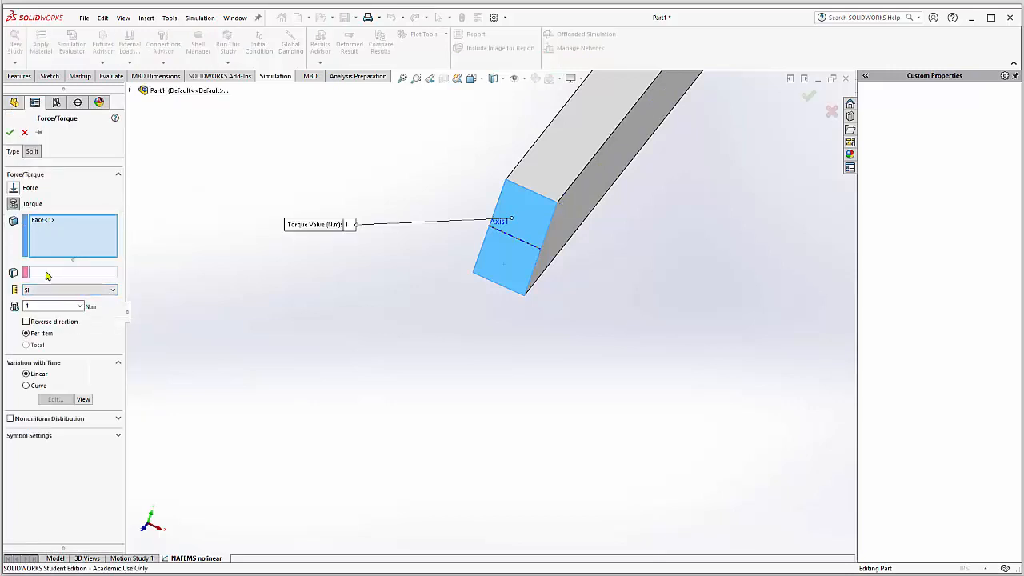
click(42, 274)
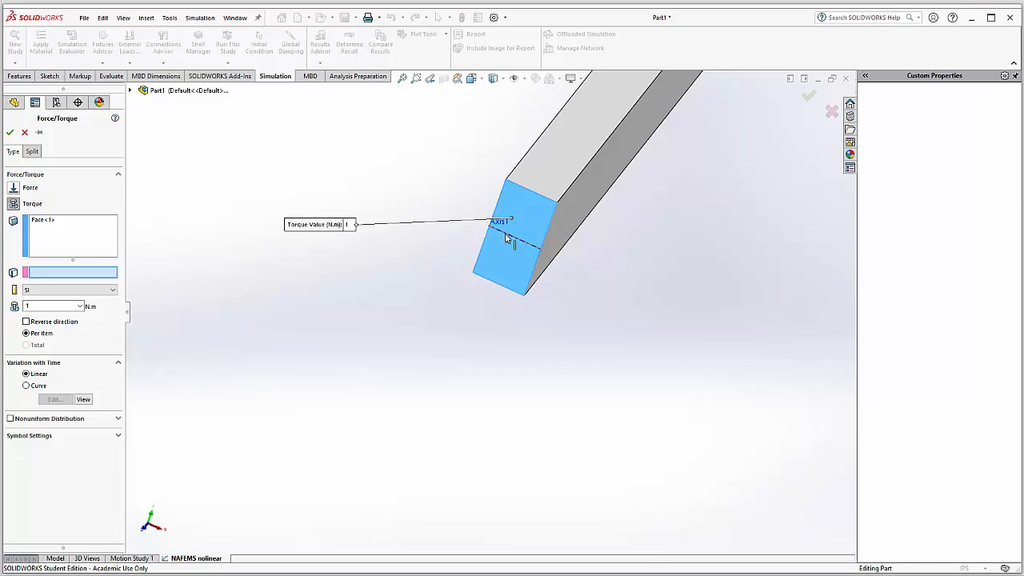
click(129, 89)
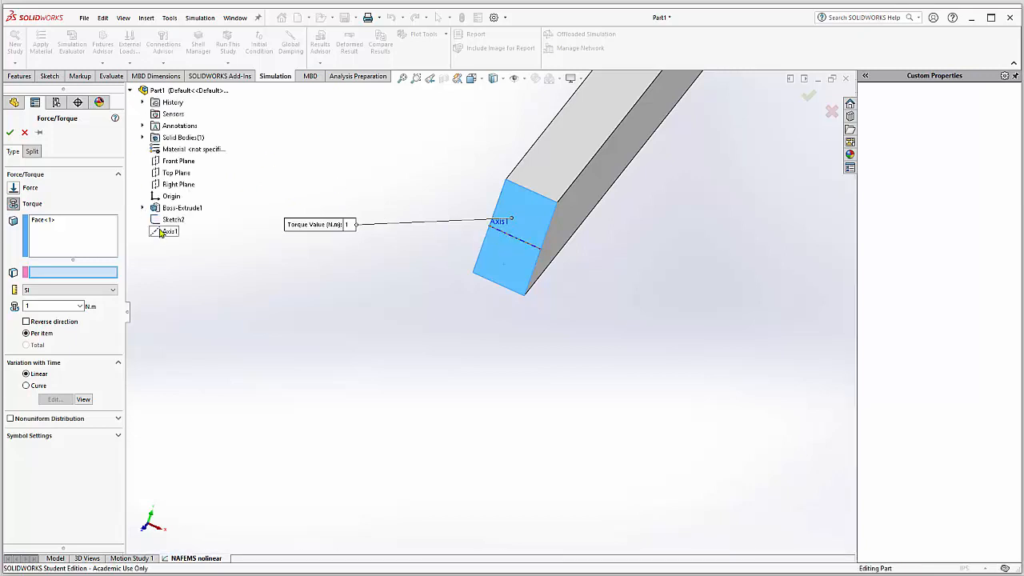
click(169, 232)
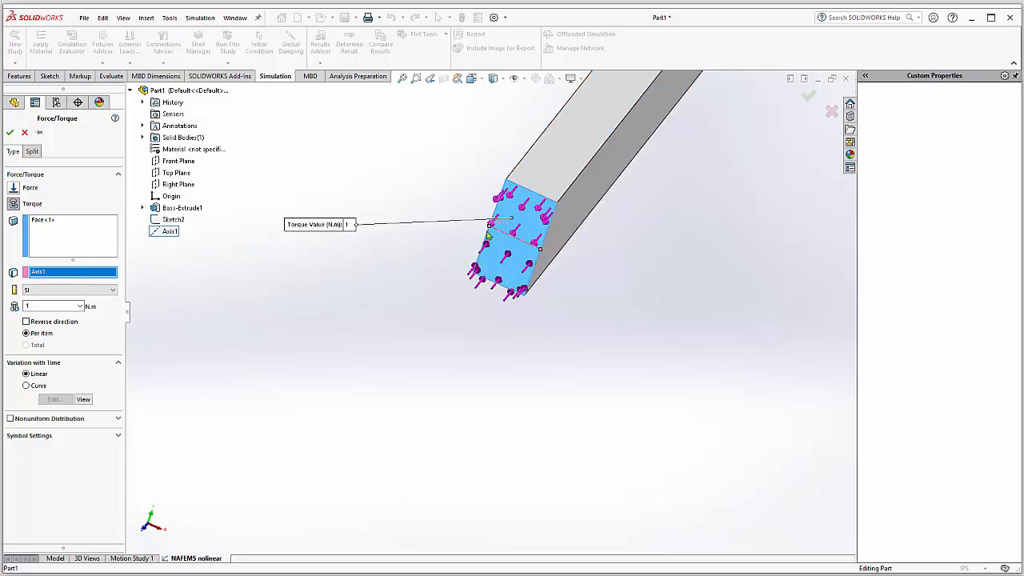
Step: Set the torque's units to English (IPS) and its value to 1 lbf.in
key(Left)
key(Left)
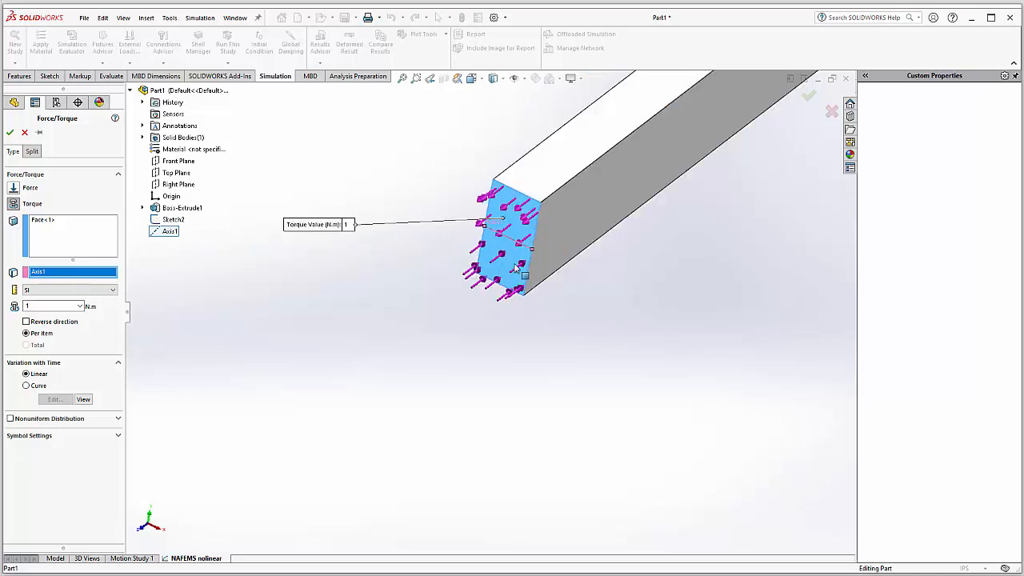
key(Up)
key(Up)
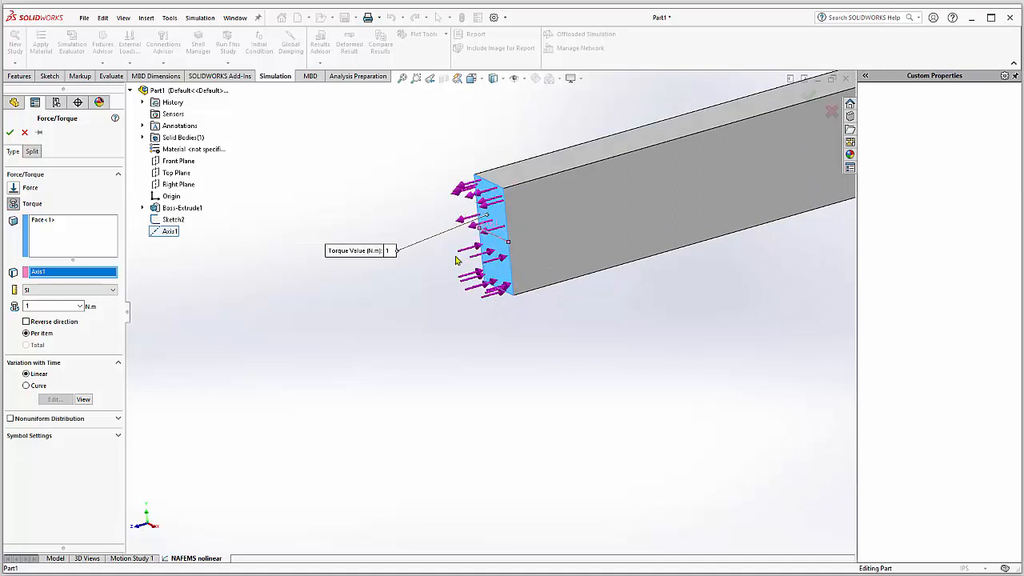
click(68, 290)
click(67, 308)
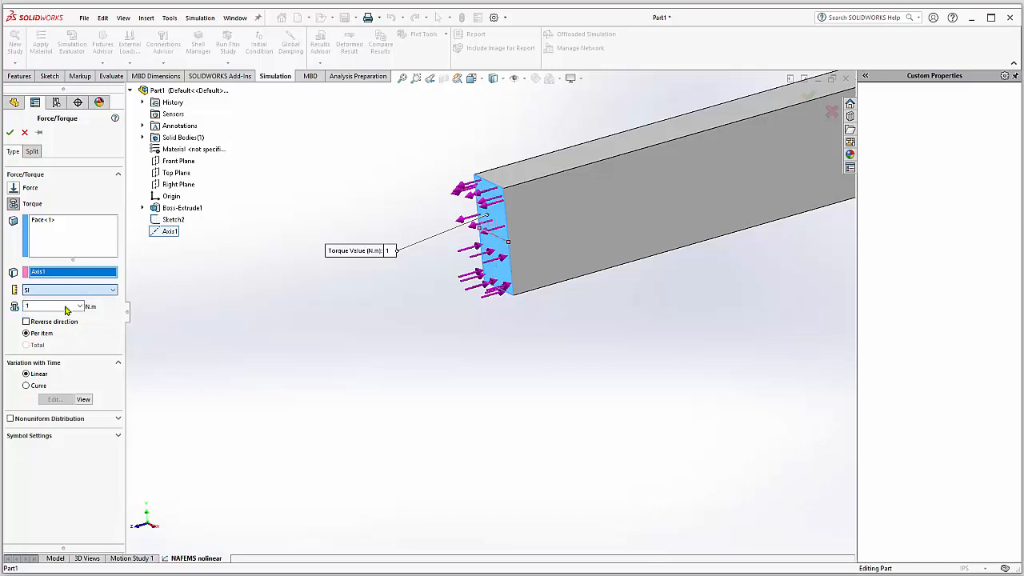
double_click(50, 307)
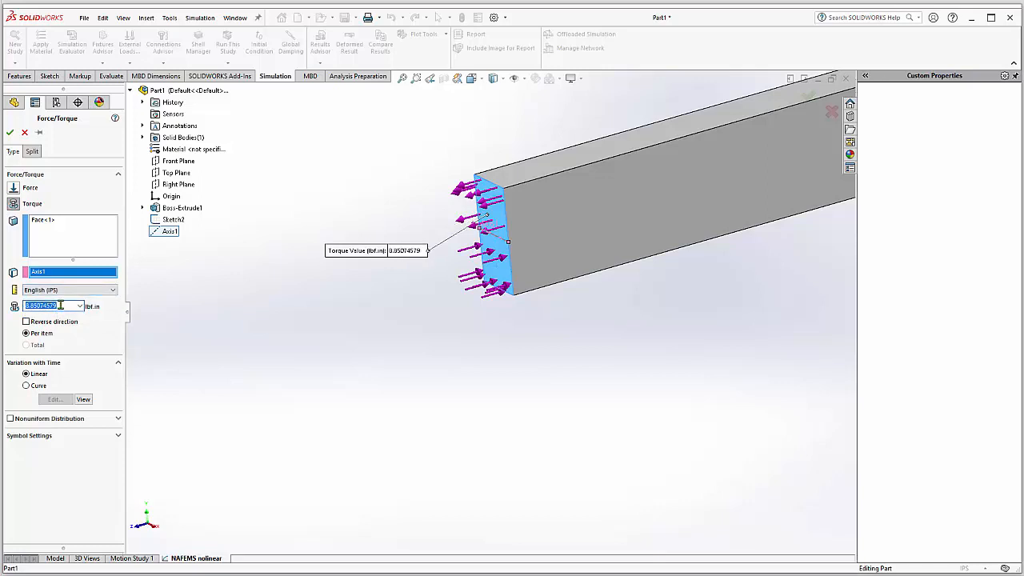
text(1)
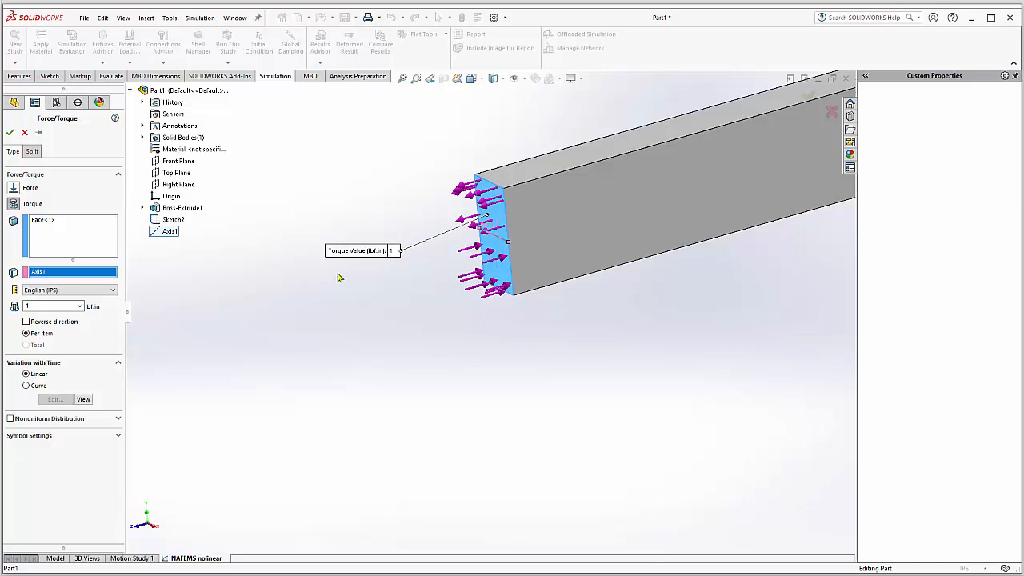
Step: Make the torque vary with time by a user-defined curve, with Y at 2000 for both 0 and 1 sec
click(27, 387)
click(54, 399)
drag(492, 202, 227, 280)
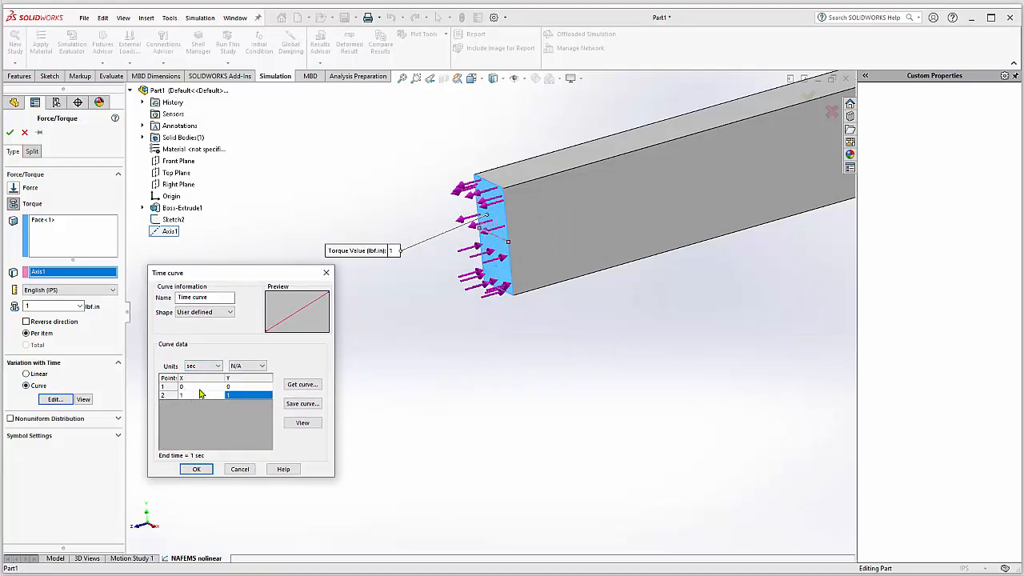
click(213, 387)
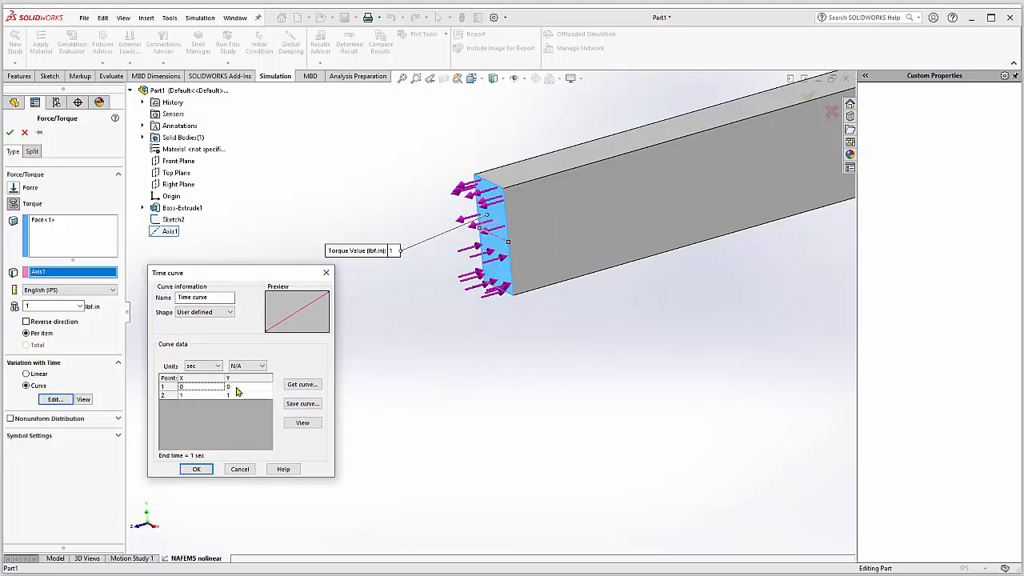
click(237, 388)
text(2000)
click(196, 396)
click(240, 396)
text(2000)
click(214, 405)
key(Return)
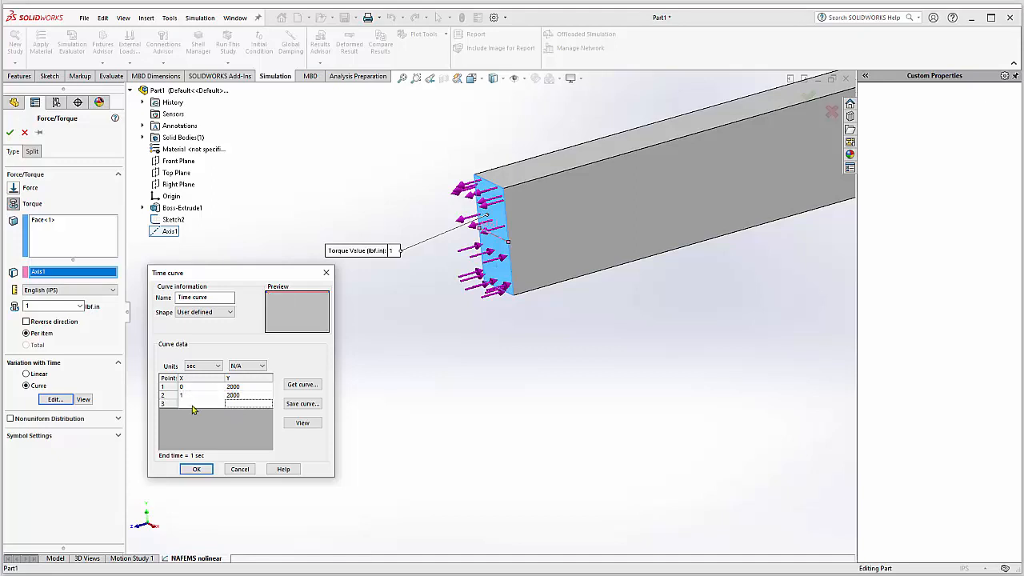
Step: Add a third time-curve point at 1.001 sec with value 7000 and a fourth at 2 sec with value 7000
click(193, 407)
text(1.001)
click(237, 405)
text(7000)
click(231, 424)
double_click(167, 408)
click(195, 414)
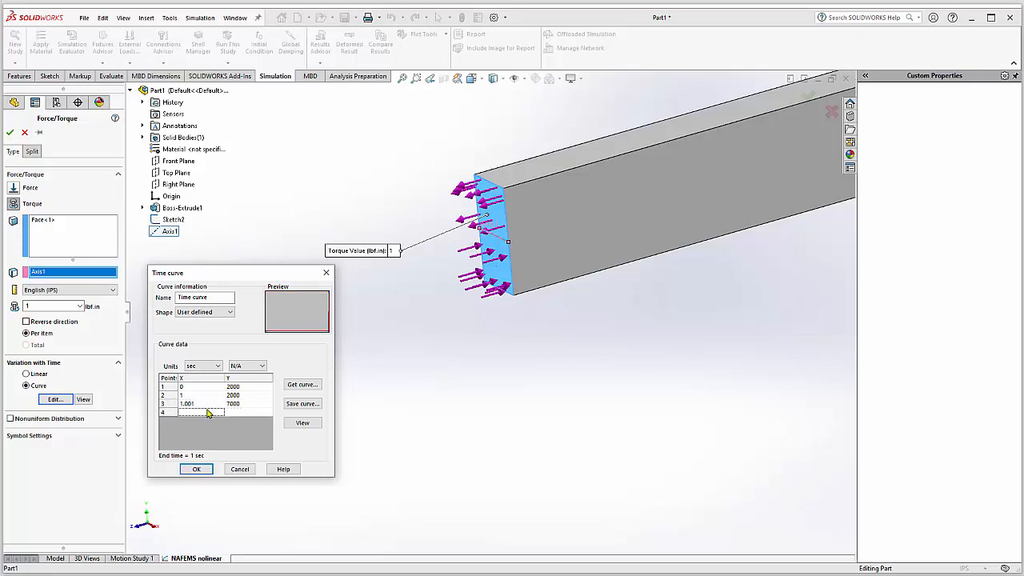
text(2)
click(247, 412)
text(7000)
key(Return)
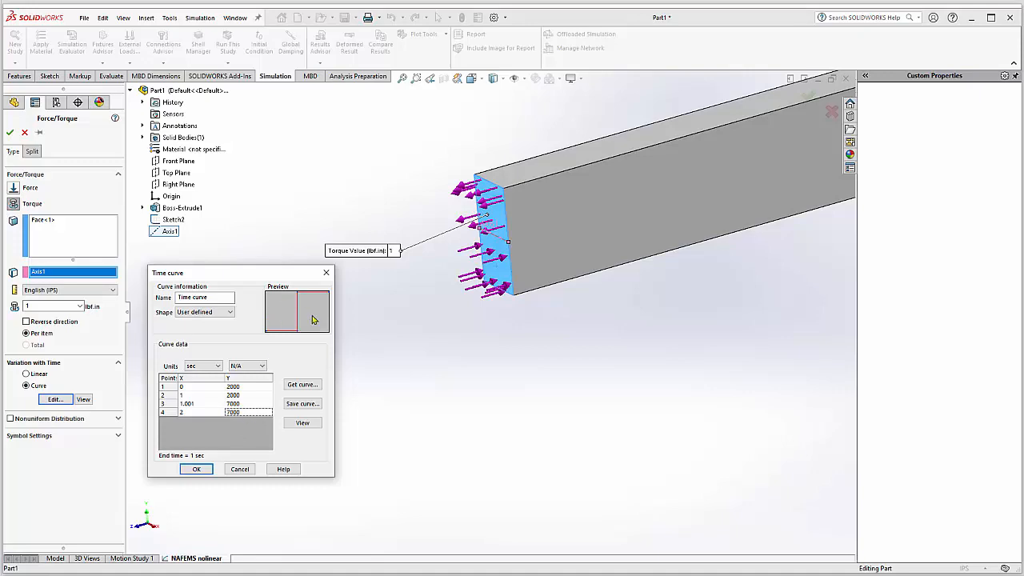
Step: Check the graph of the time curve, then accept the curve and apply the torque load
click(309, 423)
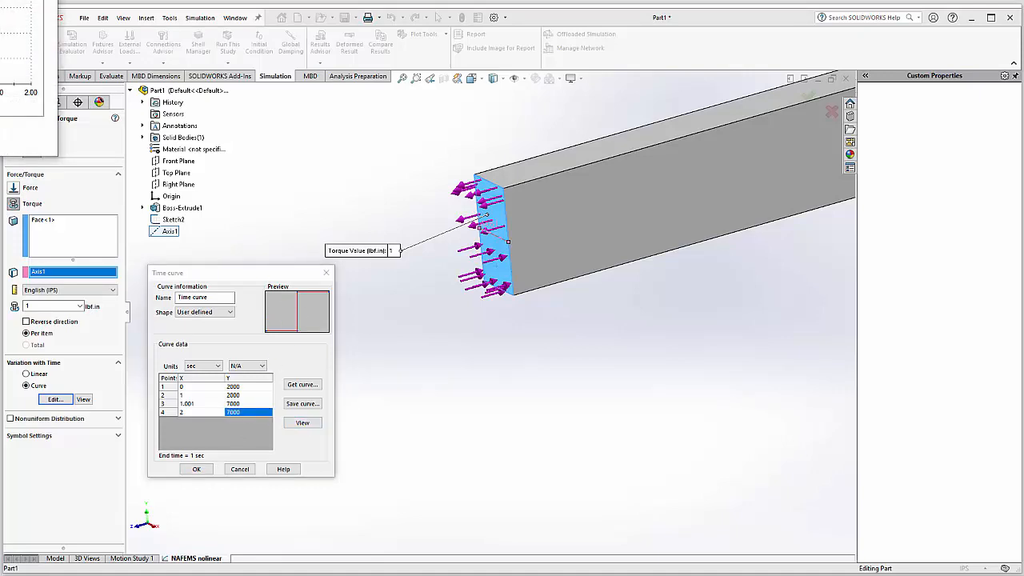
drag(0, 0, 316, 122)
drag(301, 134, 296, 195)
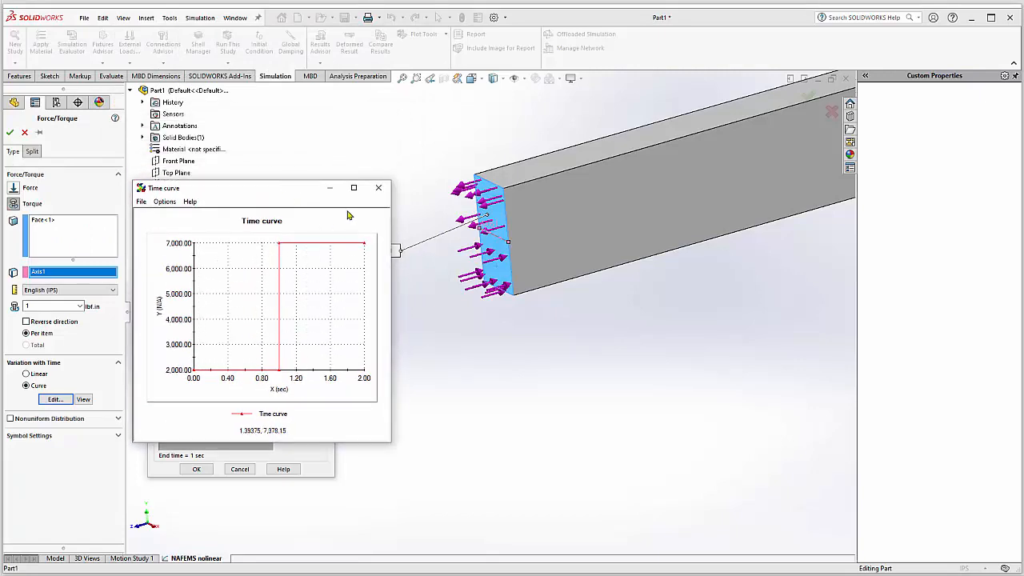
click(379, 187)
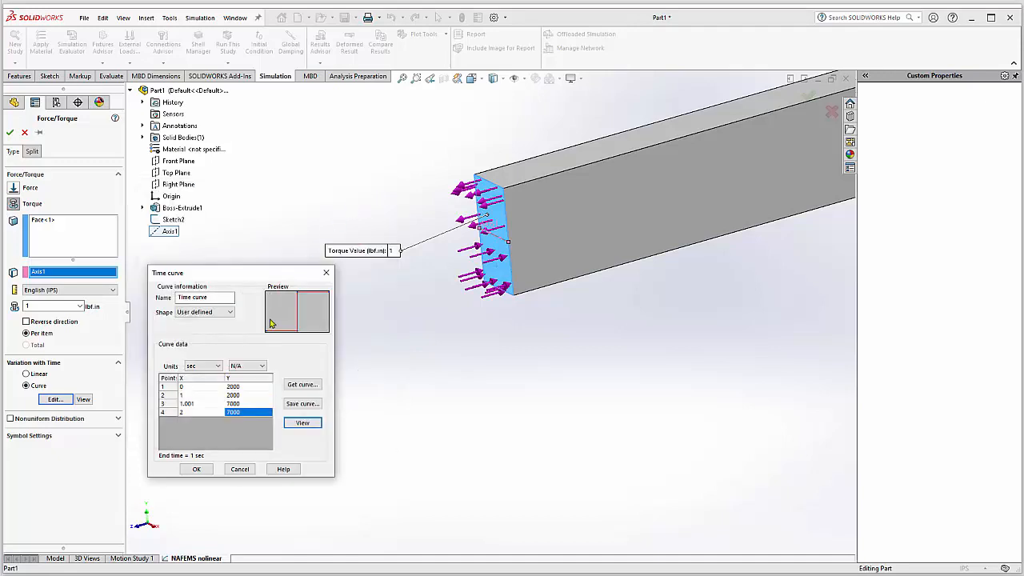
click(196, 471)
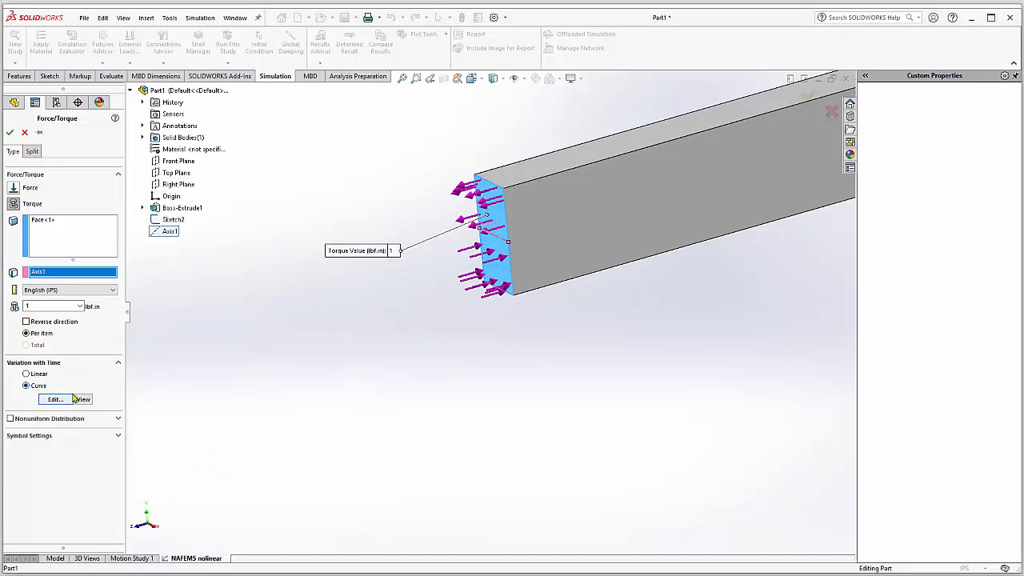
double_click(38, 307)
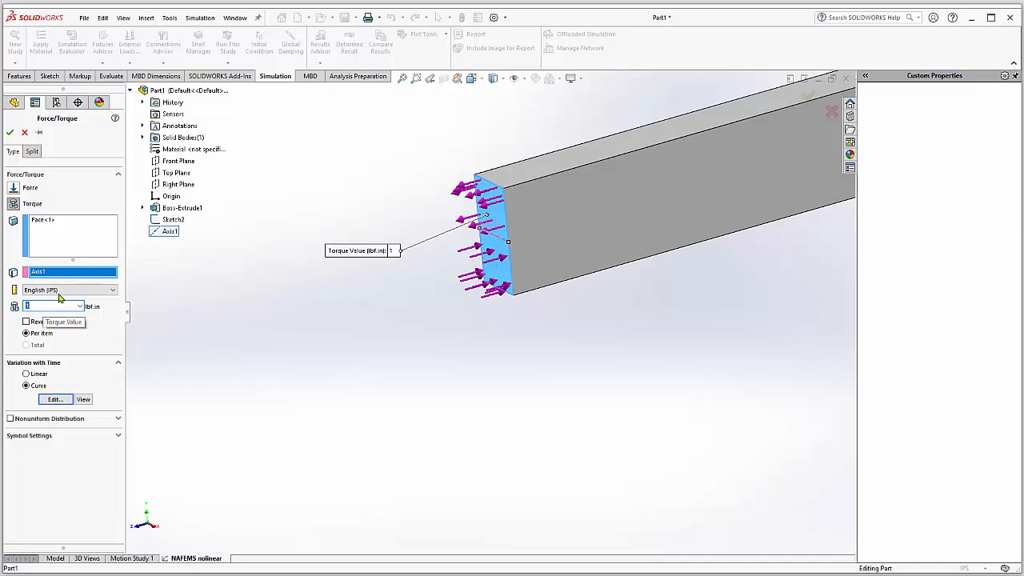
click(9, 132)
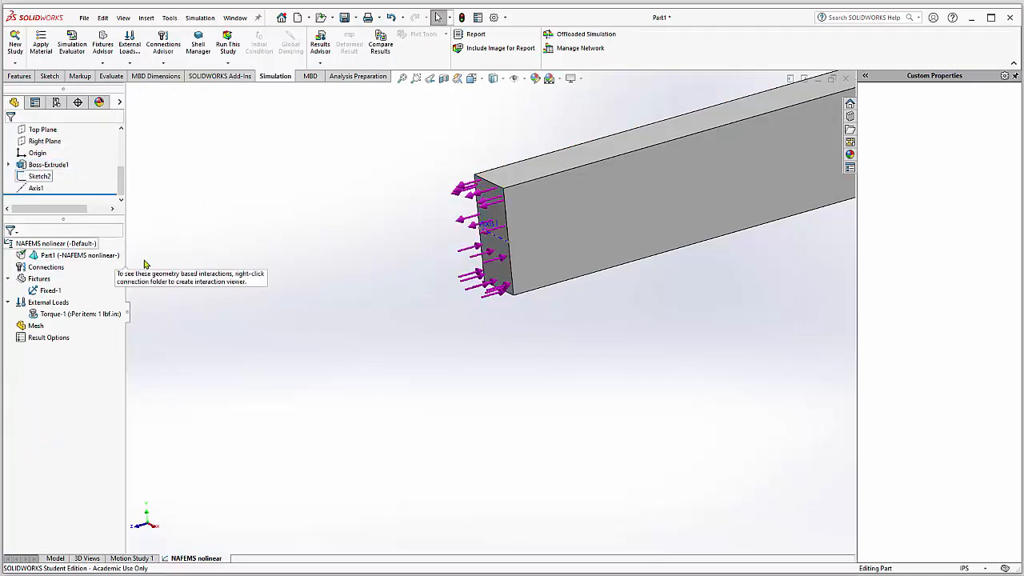
Step: Set the end time to 2 in the NAFEMS nonlinear study's properties
click(32, 246)
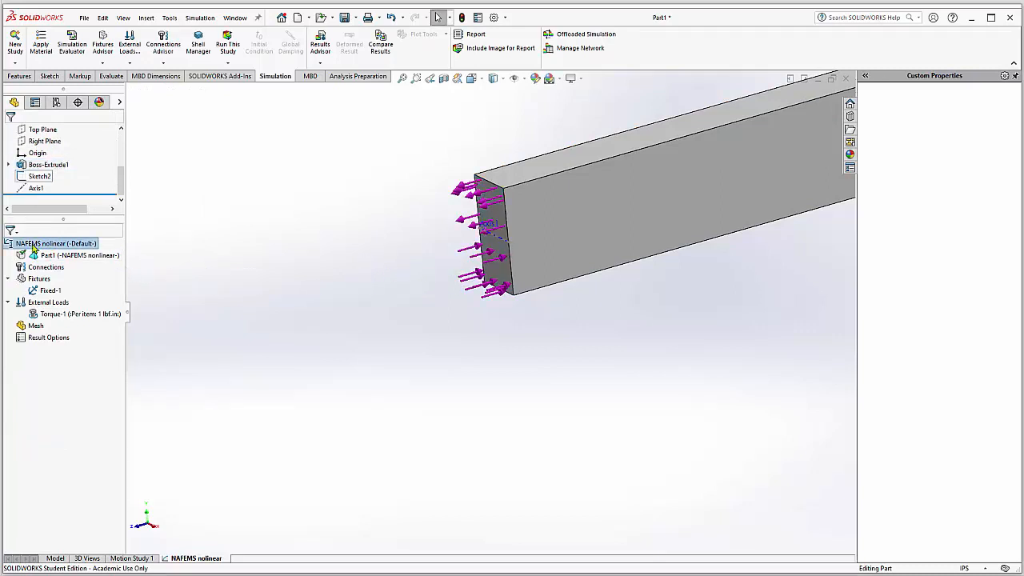
right_click(33, 248)
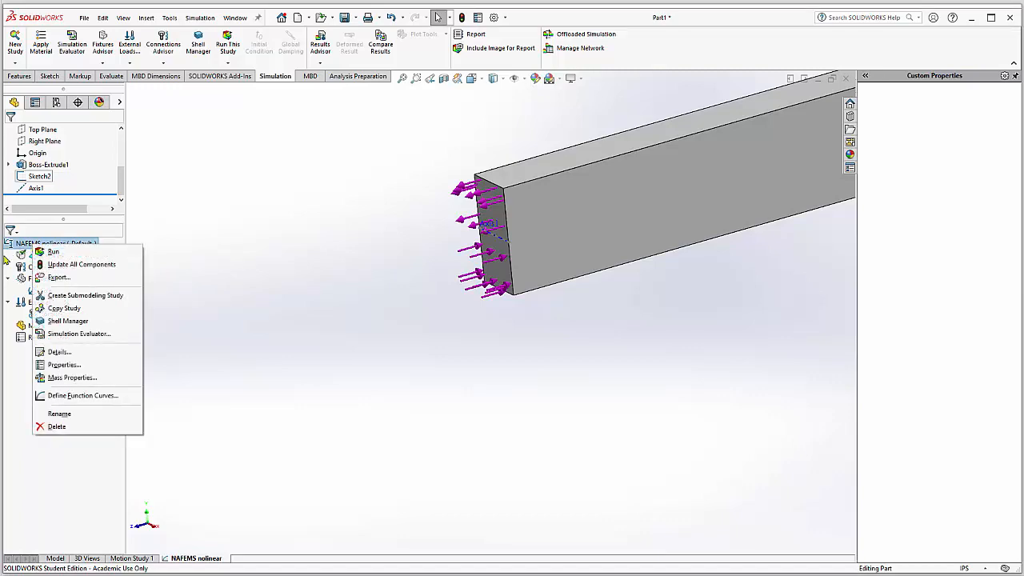
click(48, 365)
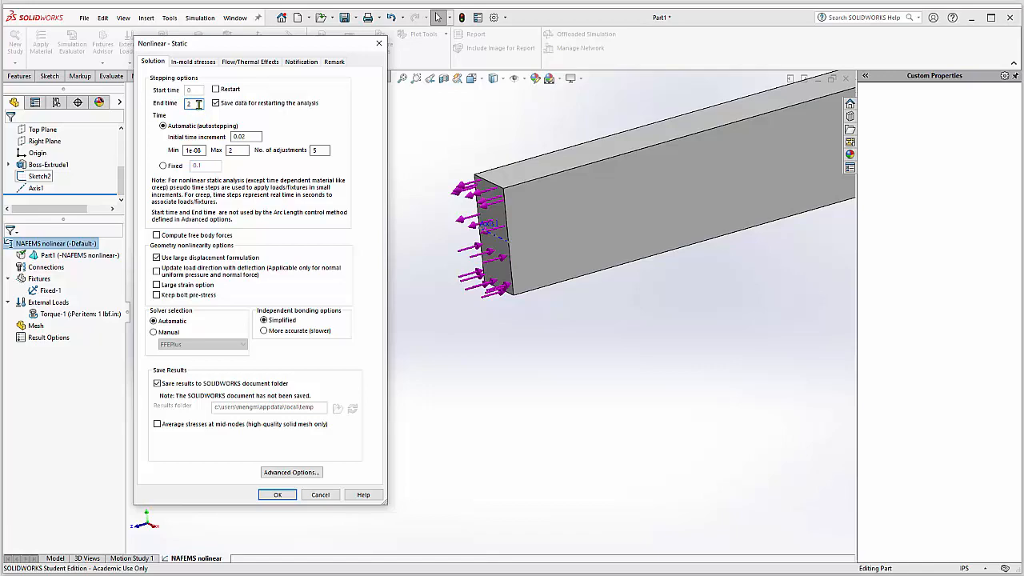
click(276, 494)
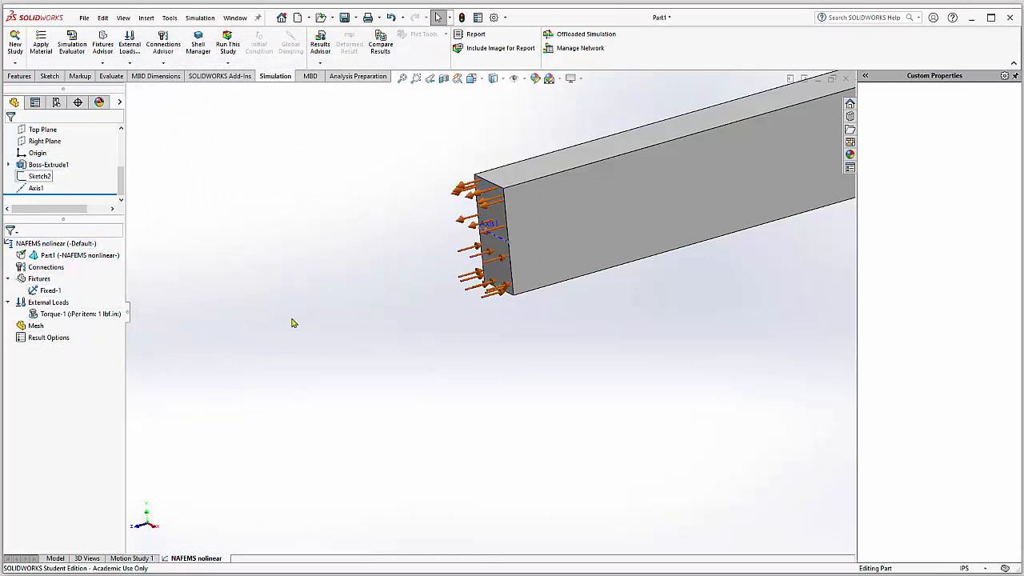
Step: Mesh and run the study, then move the stress plot's title text clear of the feature tree
right_click(35, 326)
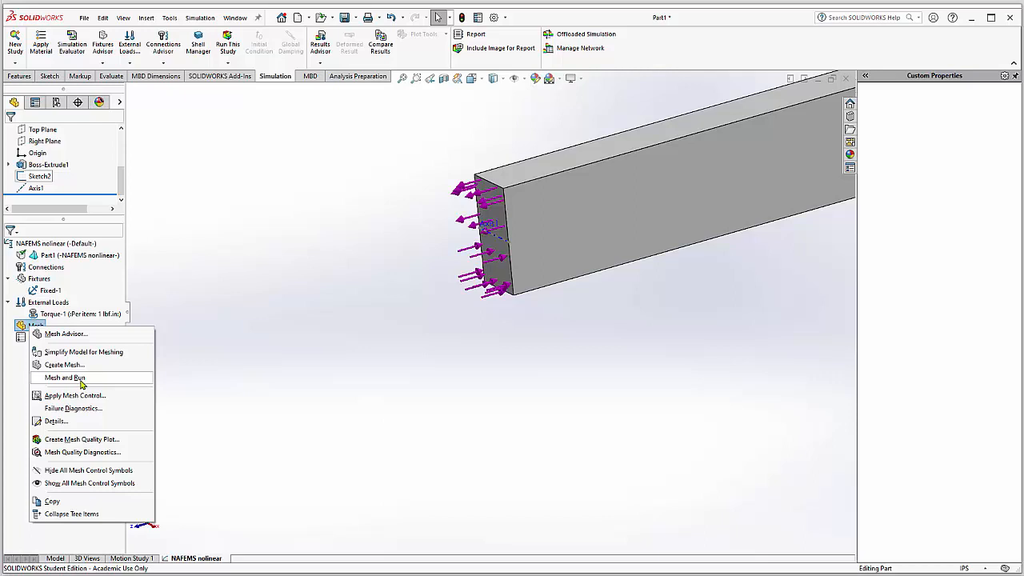
click(66, 377)
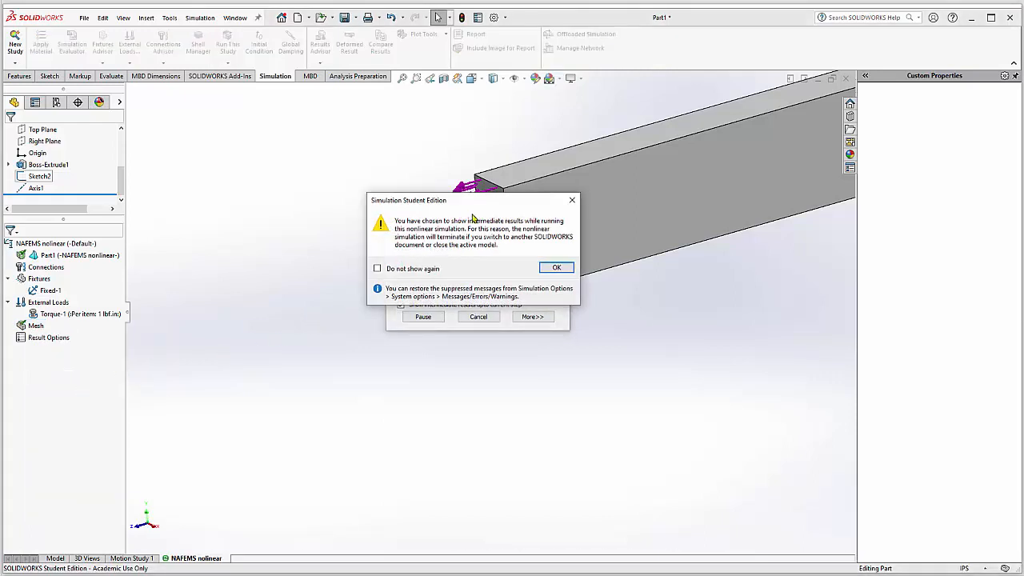
drag(472, 208, 295, 191)
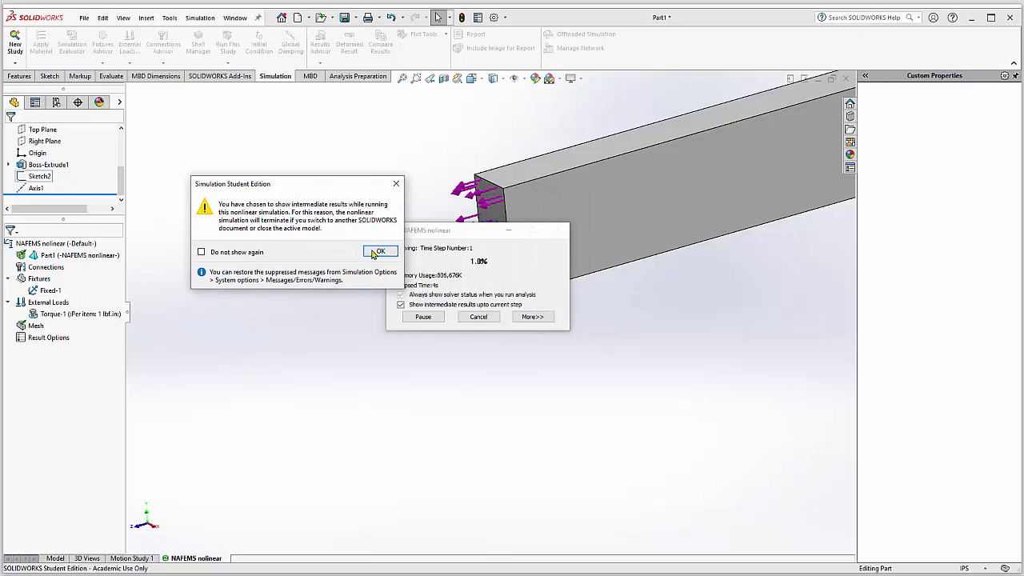
click(379, 252)
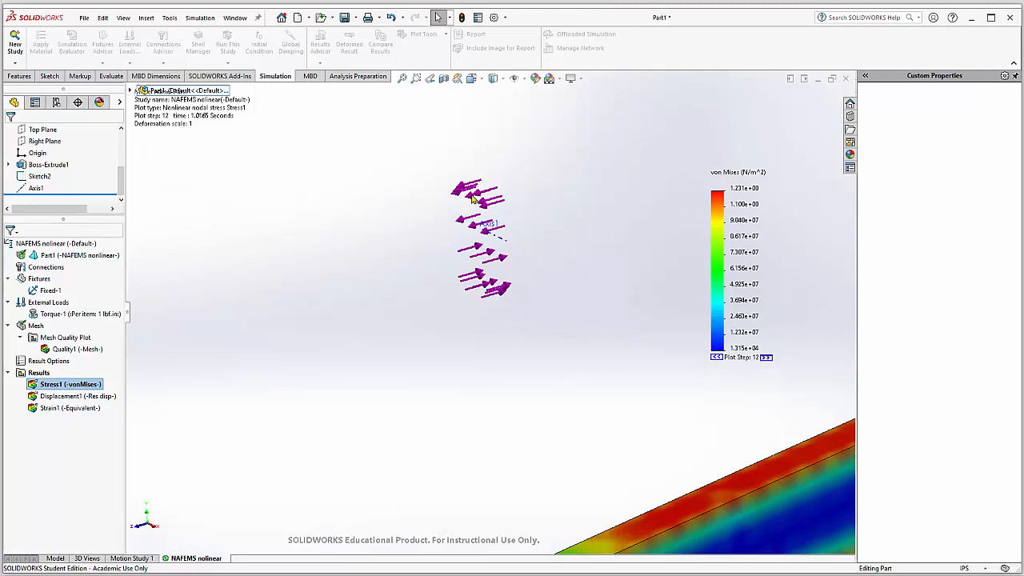
click(402, 77)
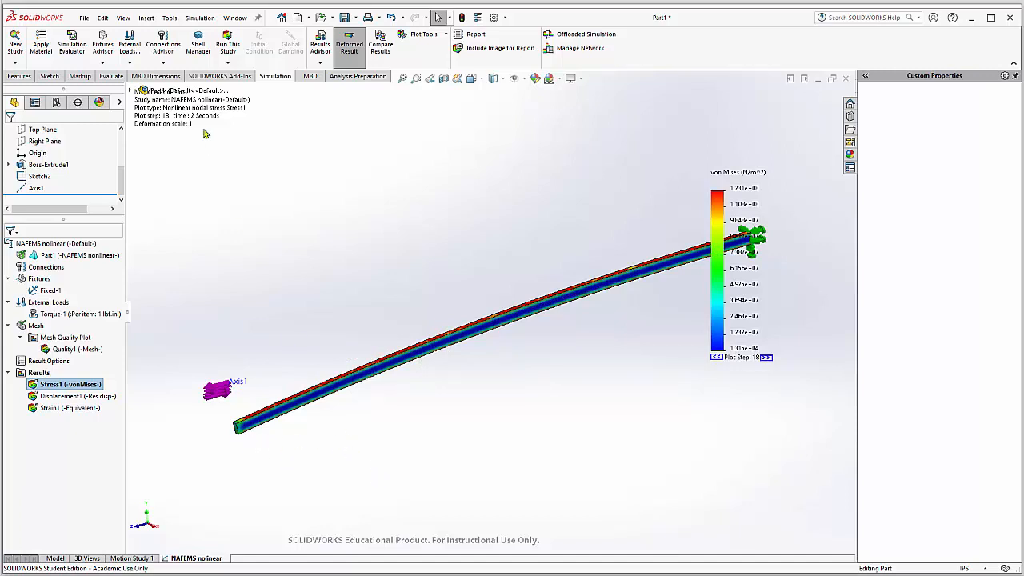
mouse_move(157, 102)
mouse_down()
mouse_move(244, 155)
mouse_move(214, 149)
mouse_up()
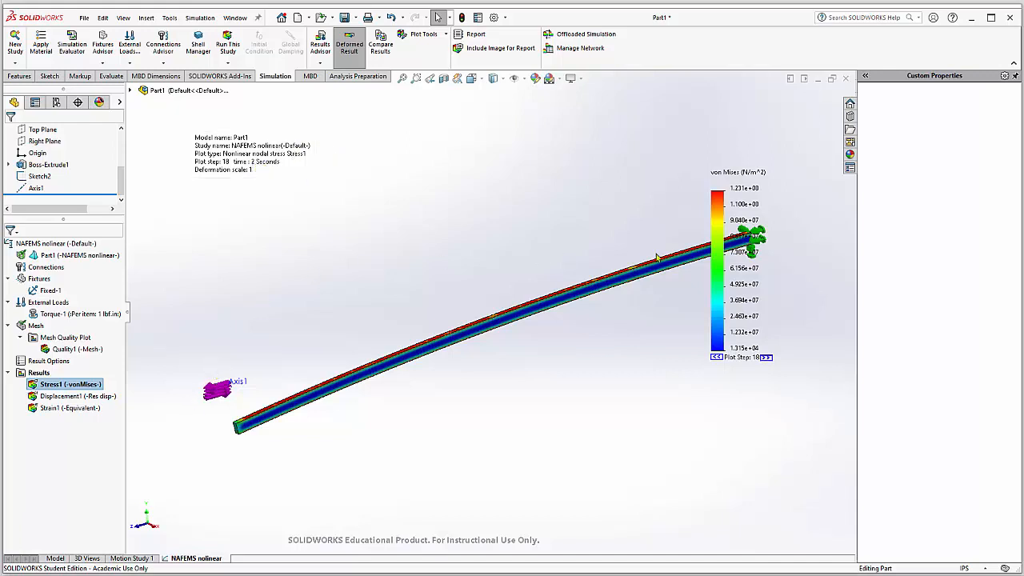
Step: Show the Displacement1 plot and redefine it to display UY: Y Displacement in inches
double_click(62, 396)
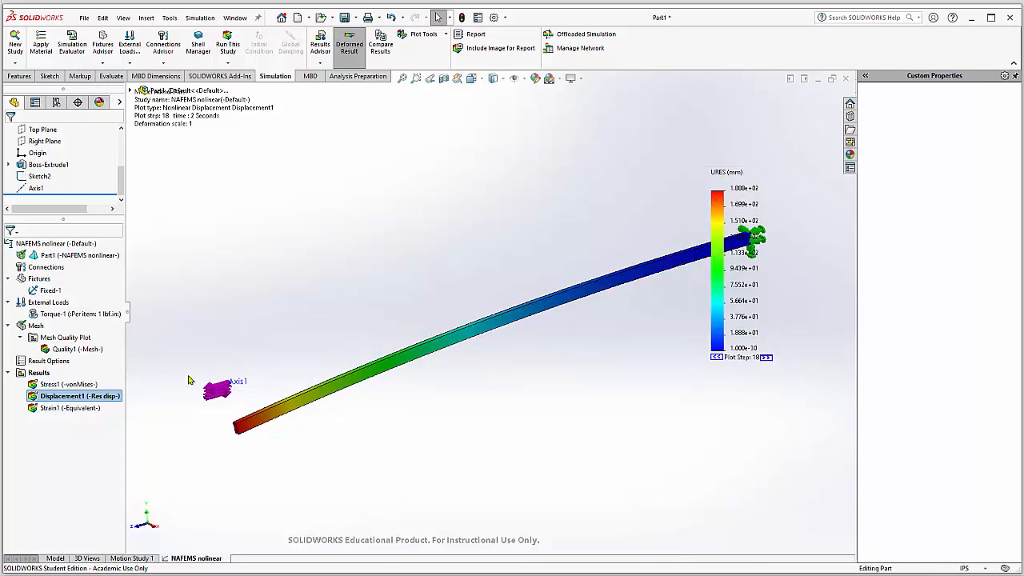
right_click(68, 399)
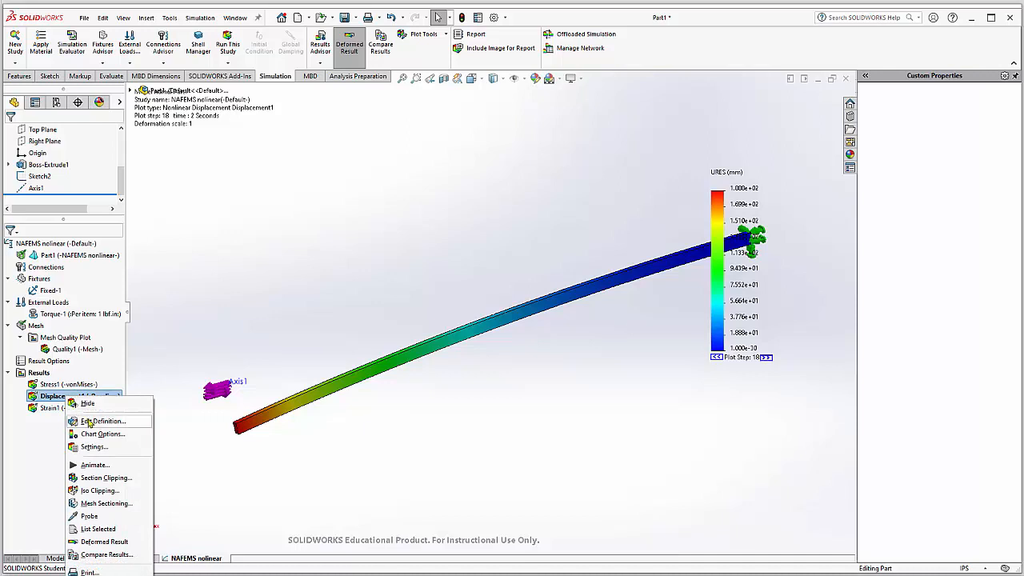
click(111, 424)
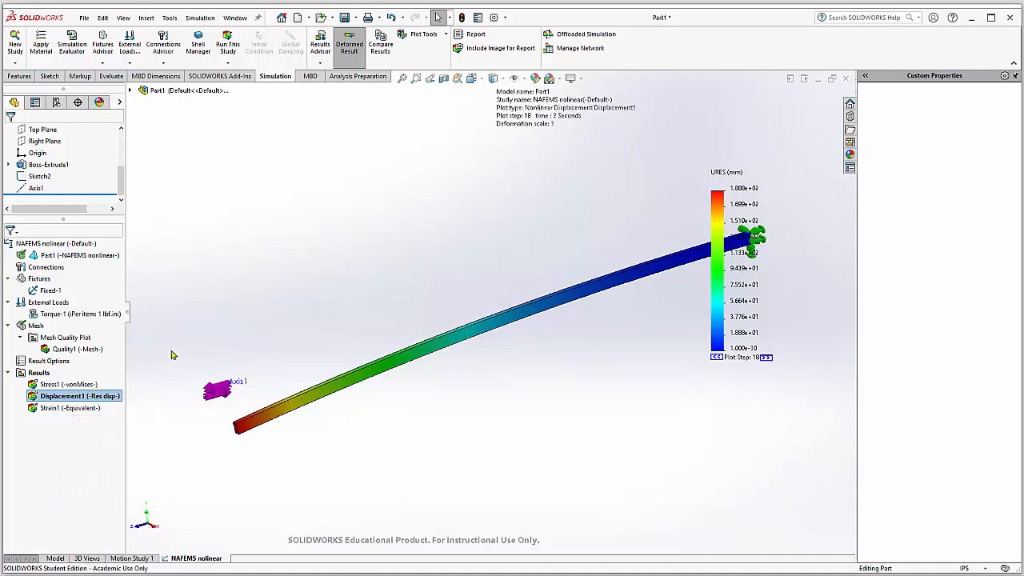
click(103, 206)
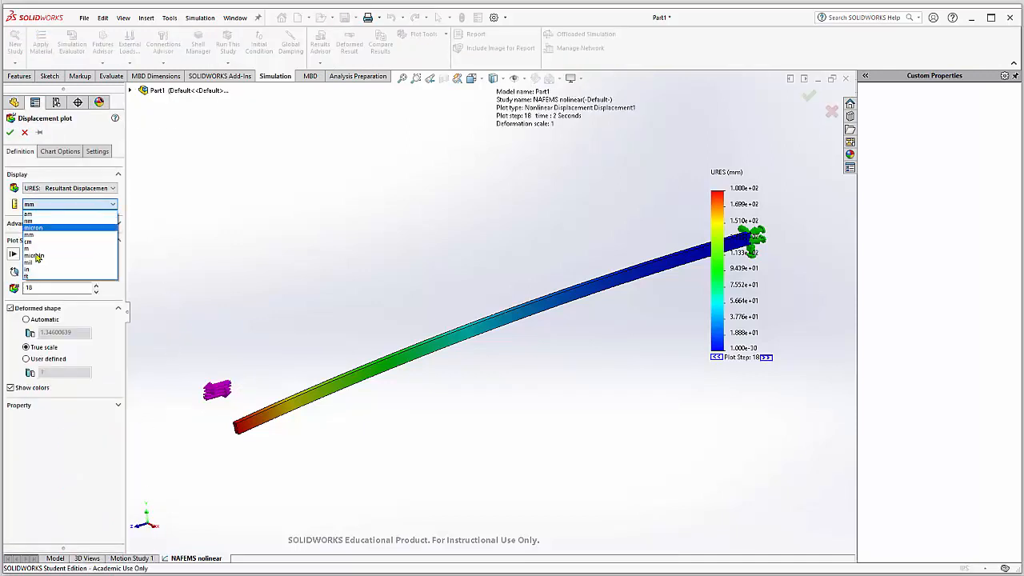
click(34, 272)
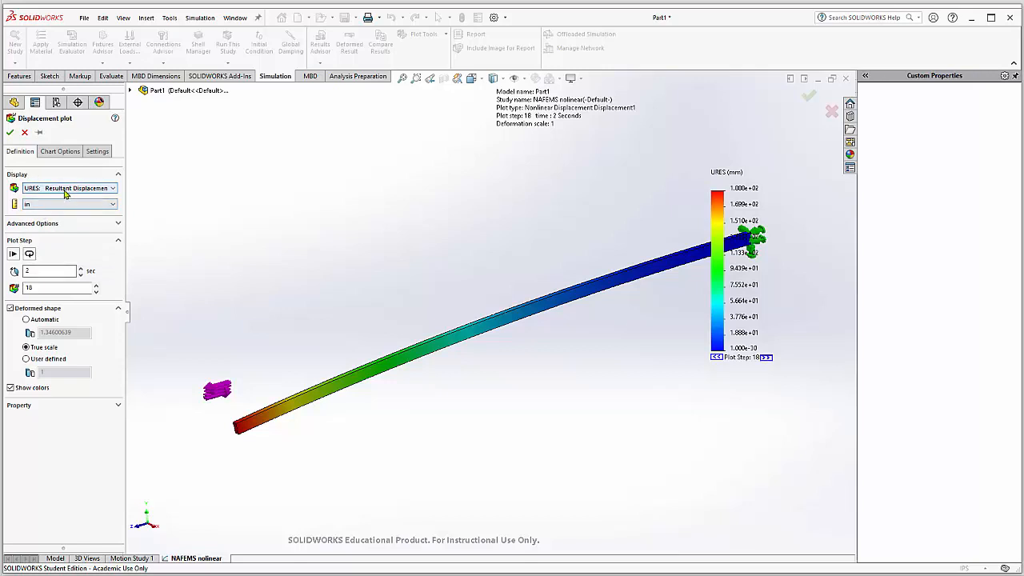
click(64, 189)
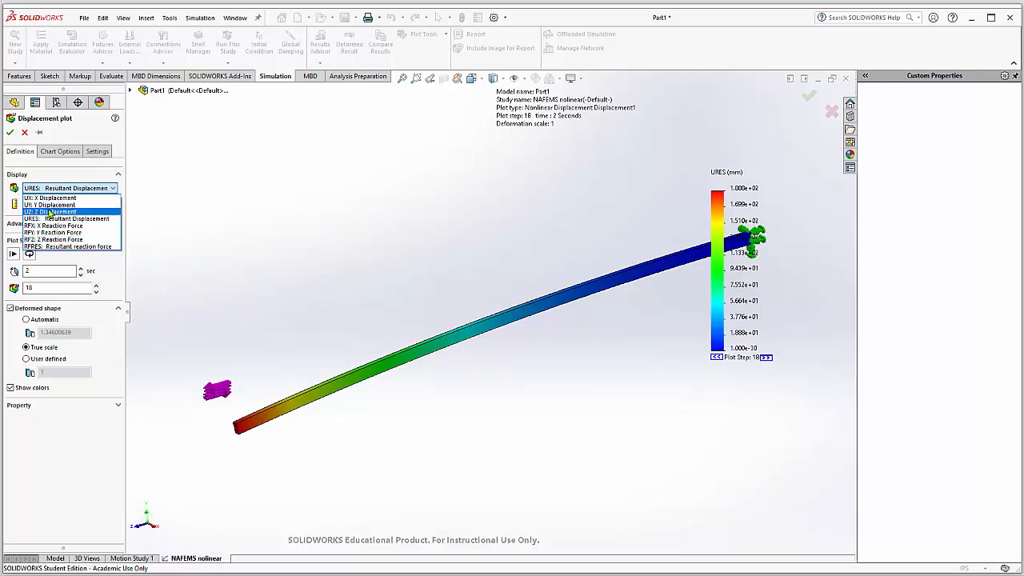
click(53, 205)
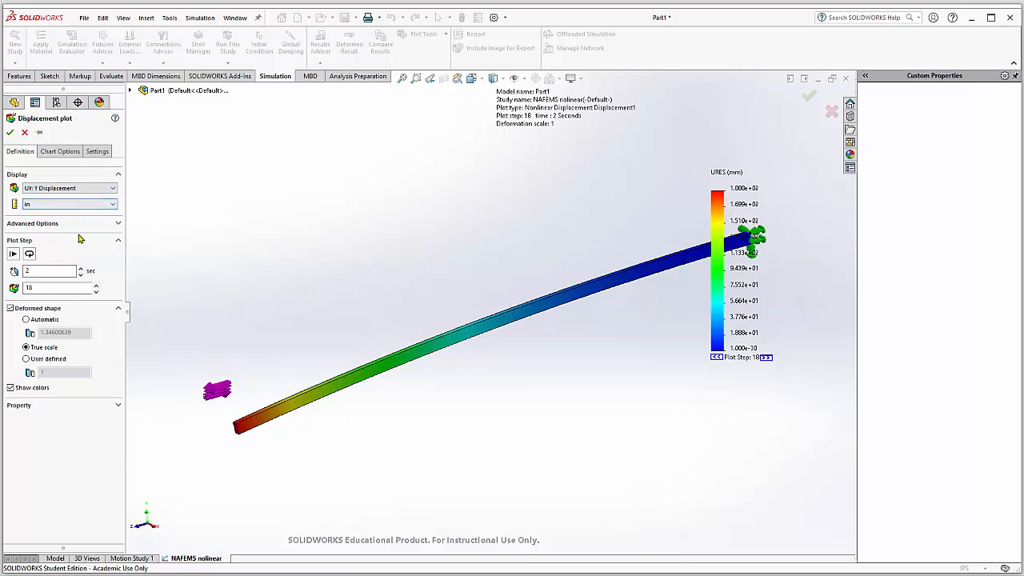
click(11, 134)
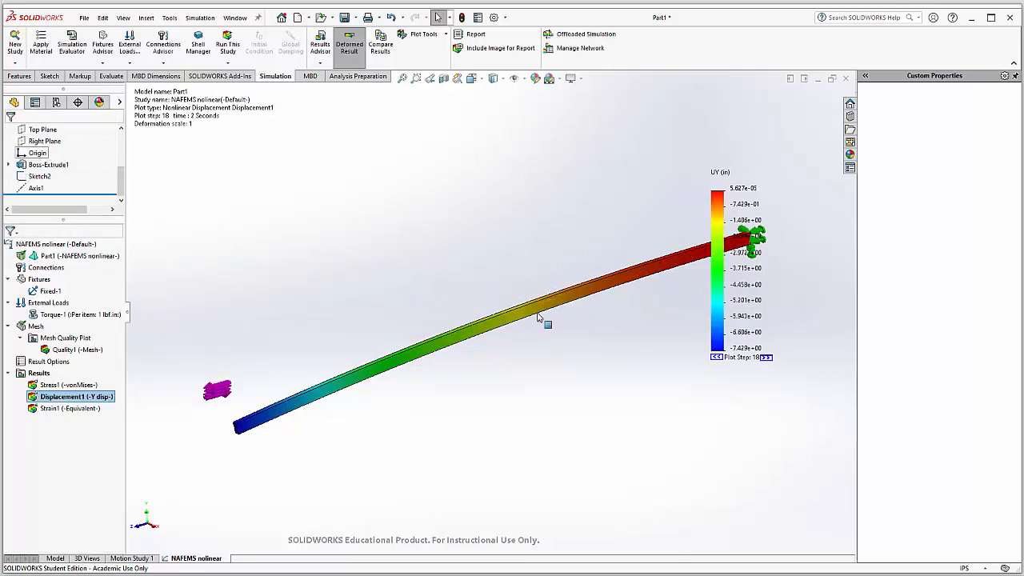
Step: Check the analytical deflections on the slide, return to SOLIDWORKS, and set the Y displacement plot's time to 1 sec
scroll(564, 325, up, 5)
scroll(552, 308, down, 5)
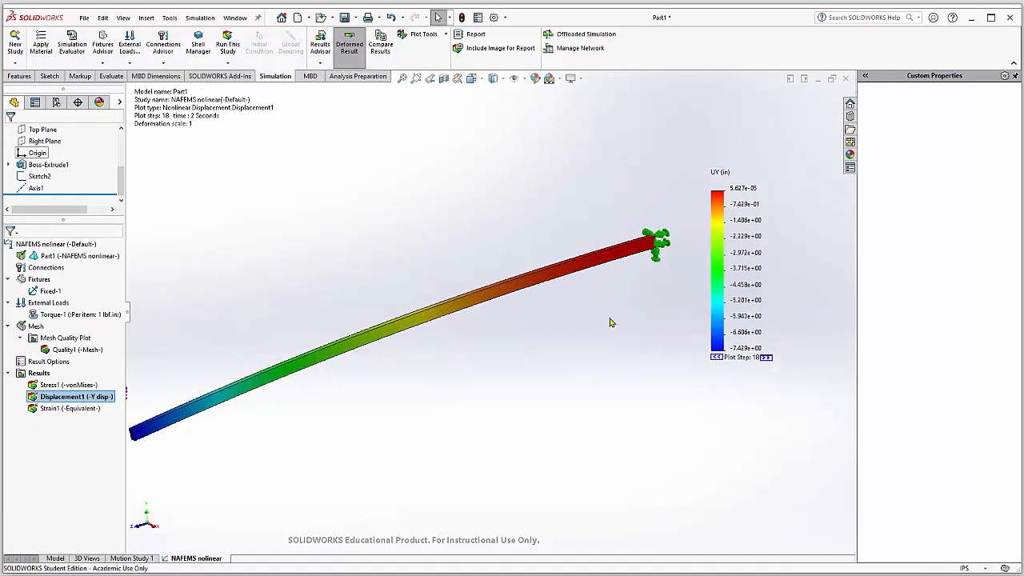
scroll(632, 328, up, 2)
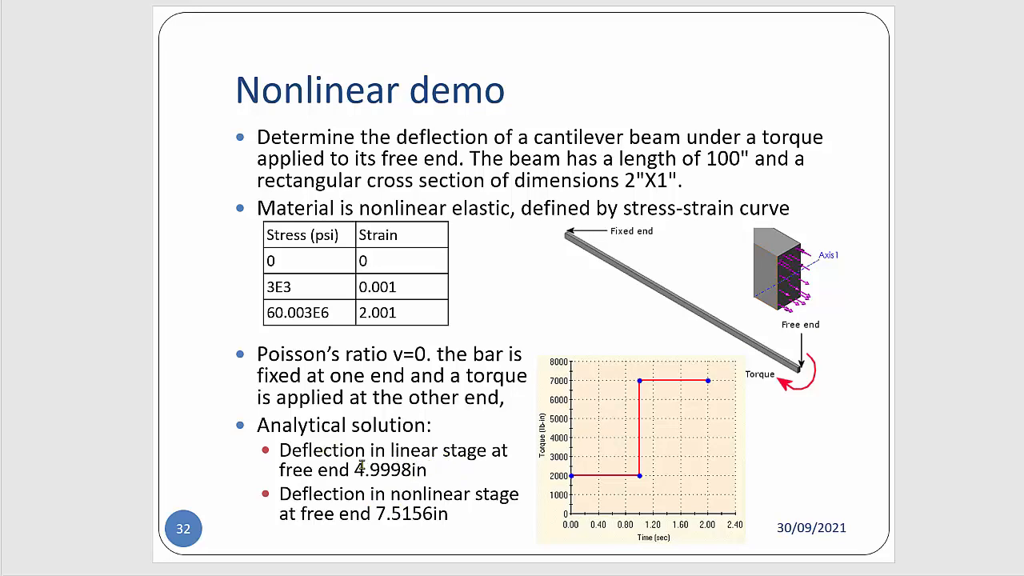
key(alt+Tab)
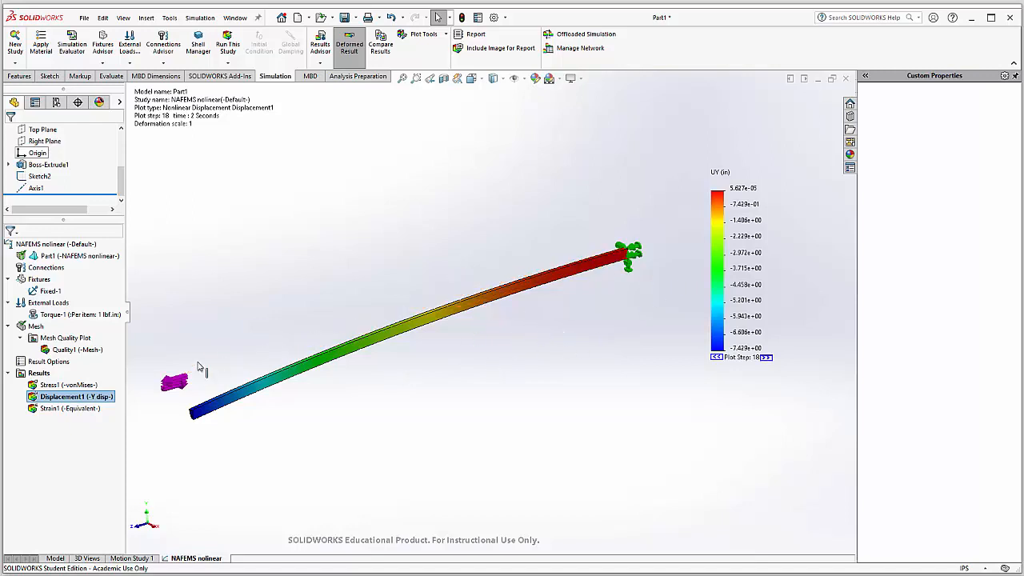
right_click(98, 398)
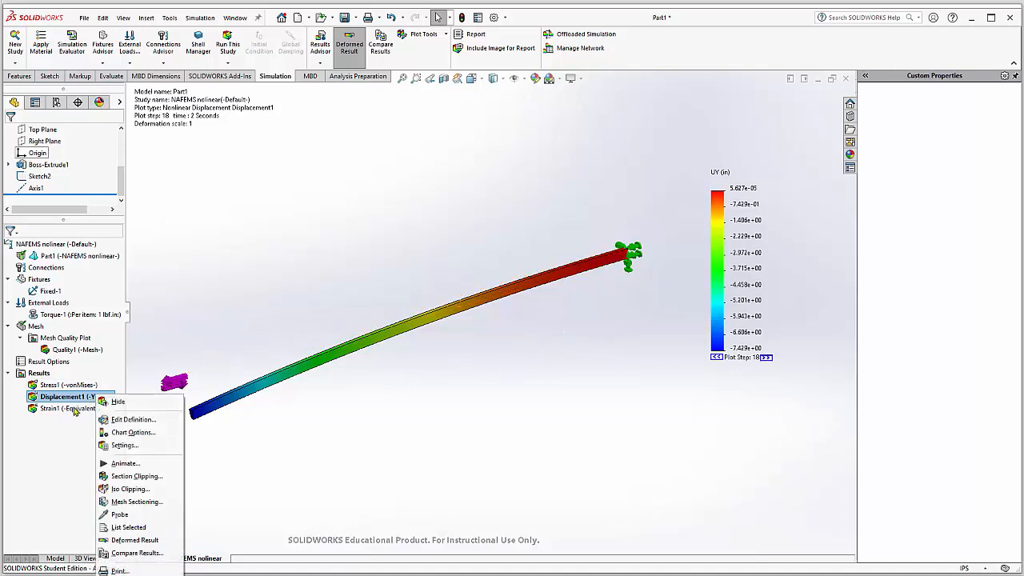
click(132, 421)
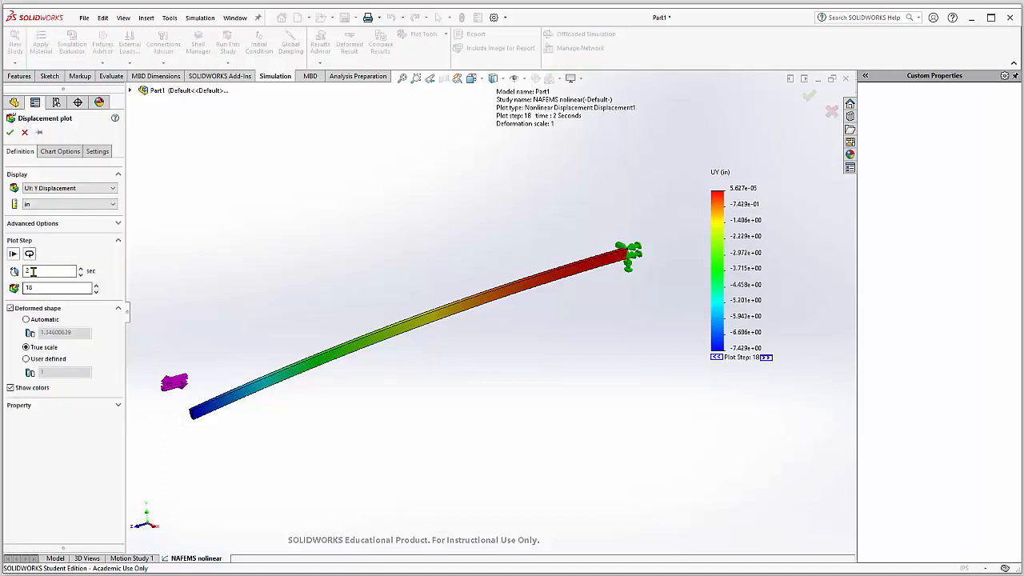
drag(40, 272, 1, 270)
text(1)
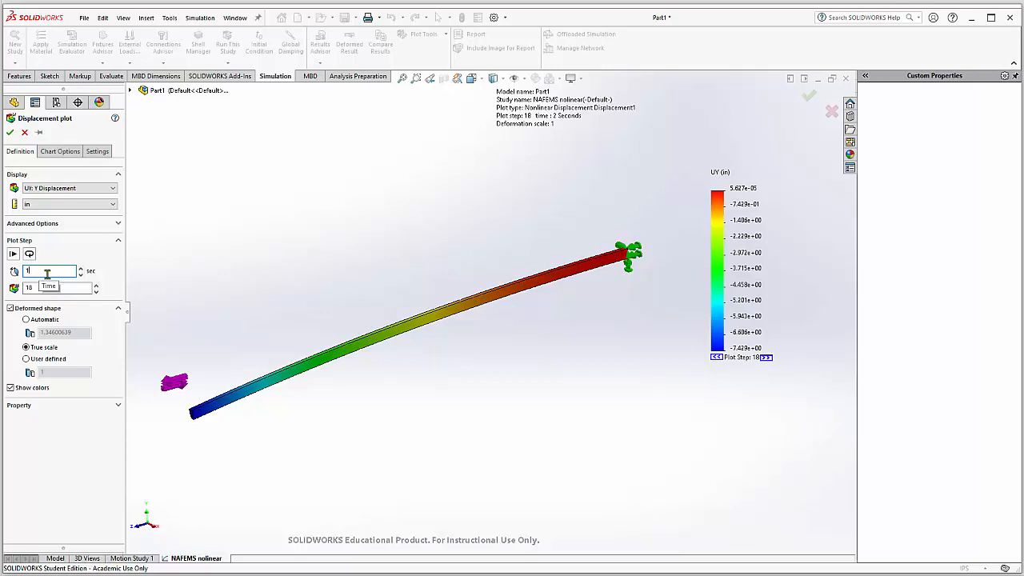
click(10, 132)
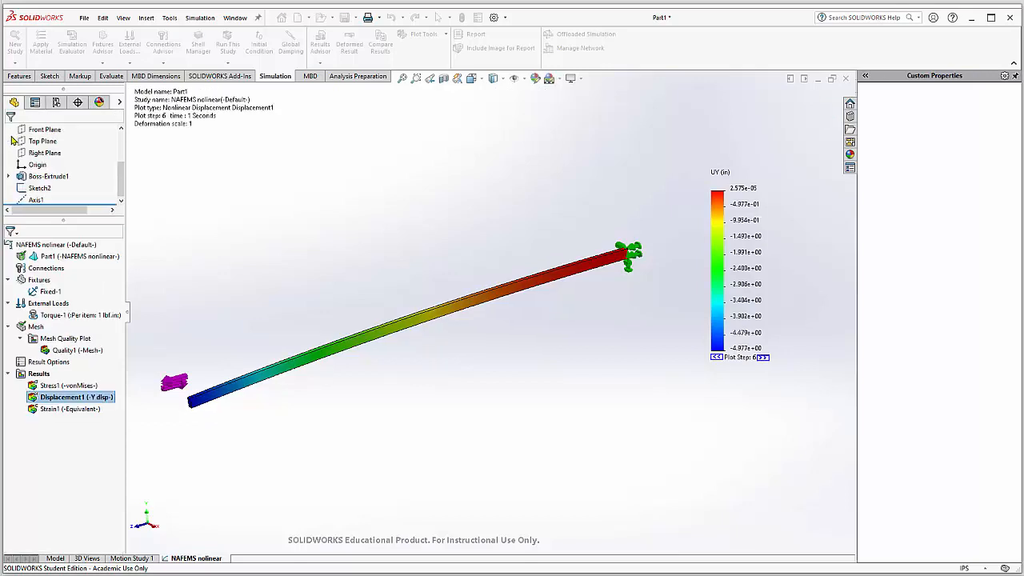